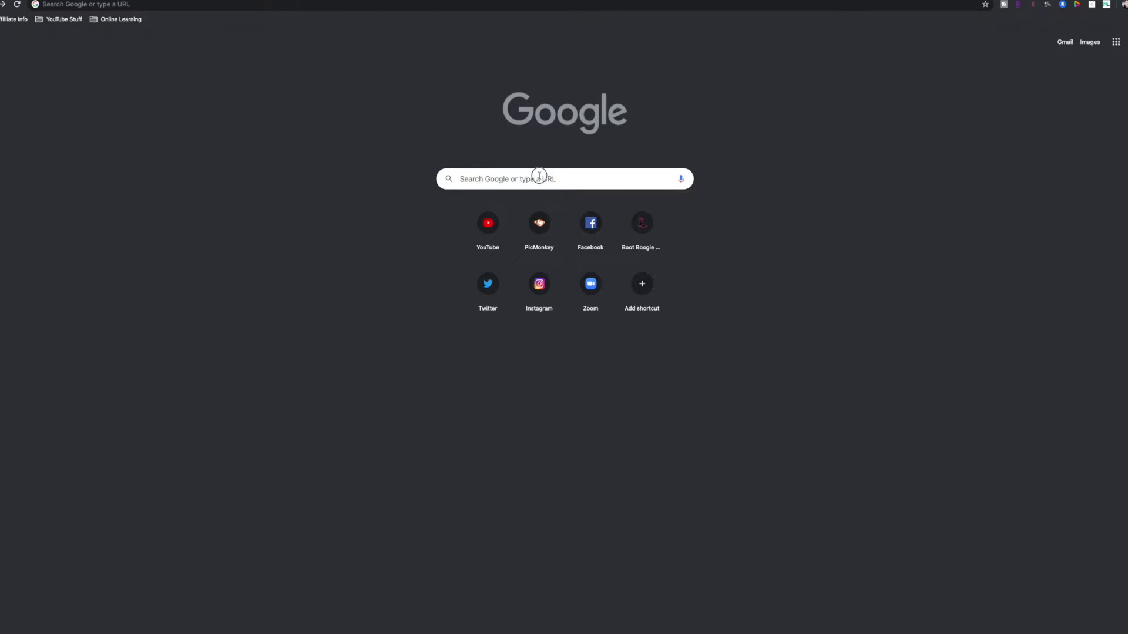
# Step: Search Google for "subscribe png" and show the image results
pyautogui.click(540, 177)
pyautogui.write('subscrib')
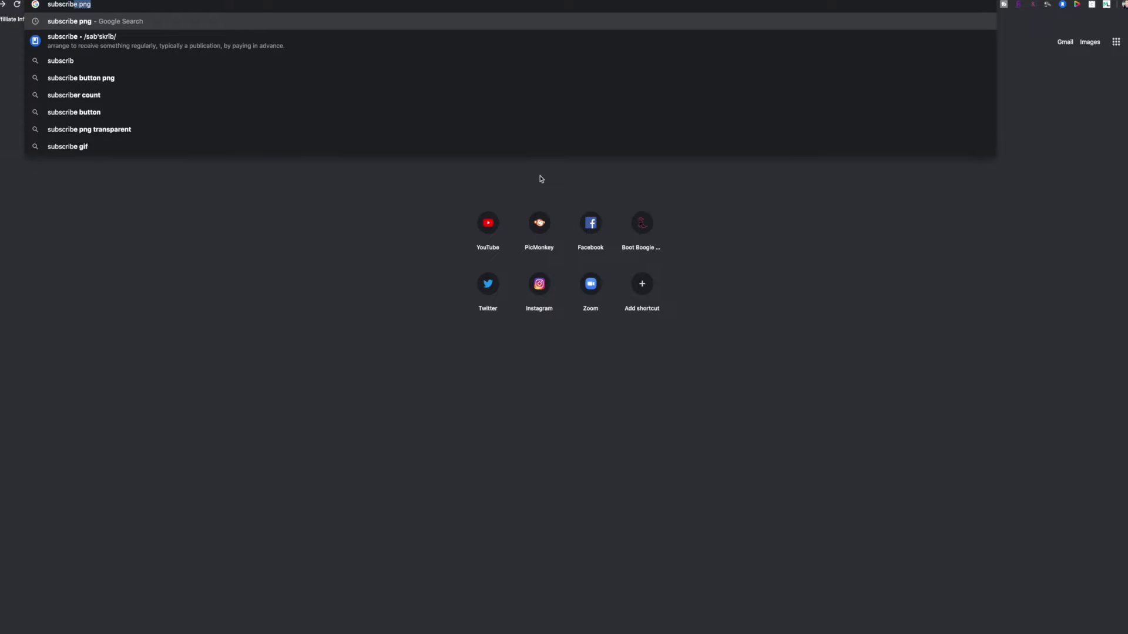
pyautogui.press('Return')
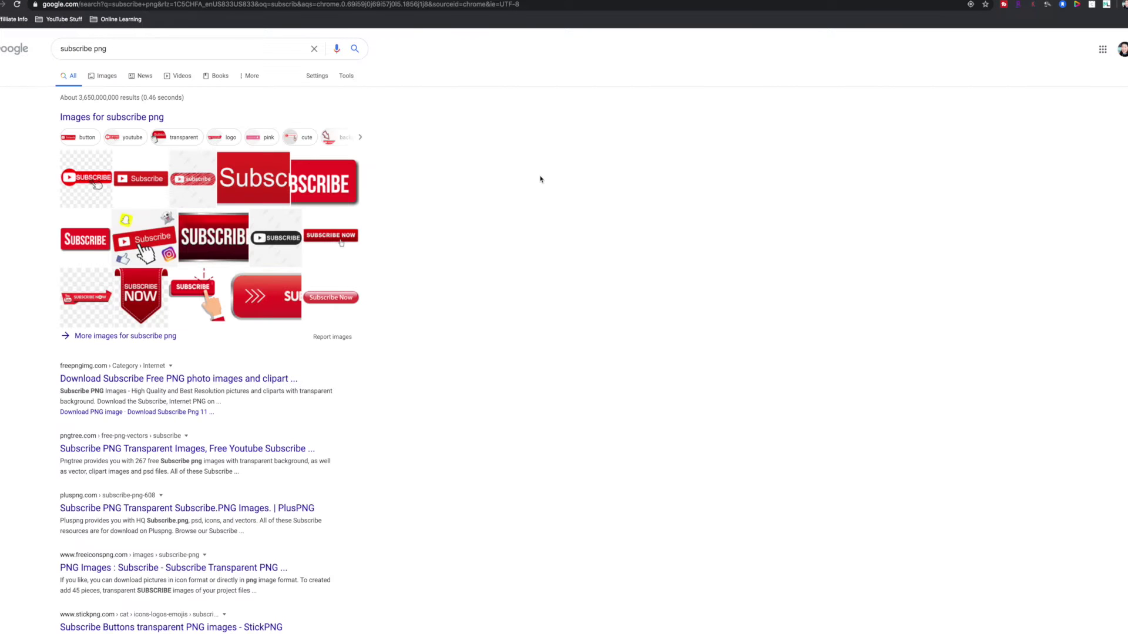
pyautogui.click(117, 78)
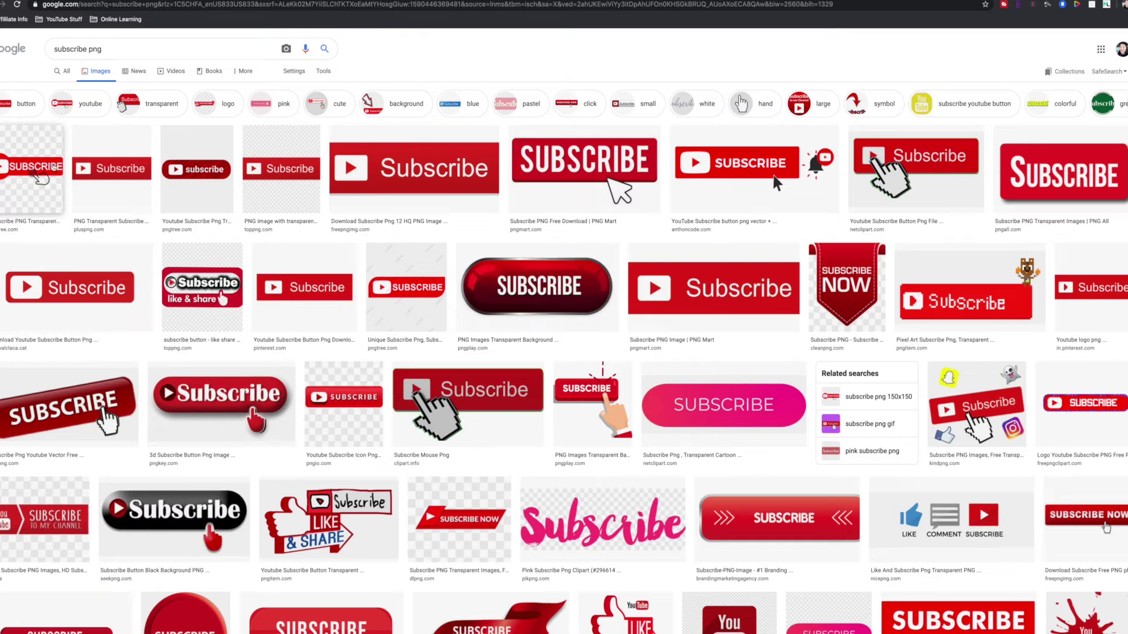
# Step: Save the Pngtree subscribe button with the hand cursor to the Desktop as a JPEG image, keeping its suggested file name
pyautogui.click(38, 179)
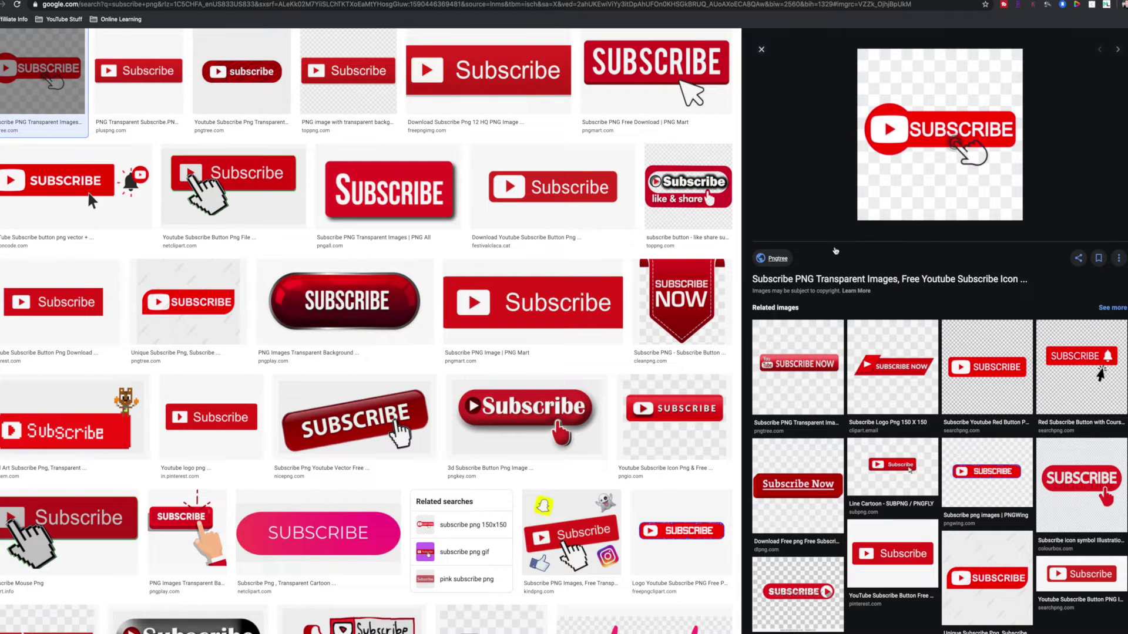
pyautogui.rightClick(922, 161)
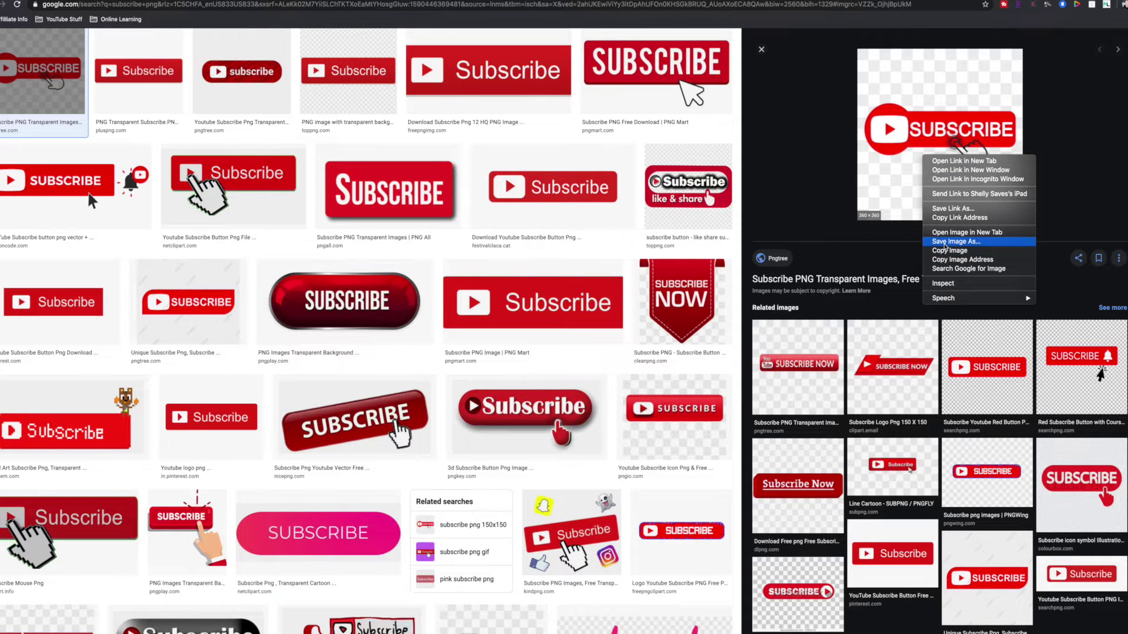
pyautogui.click(953, 242)
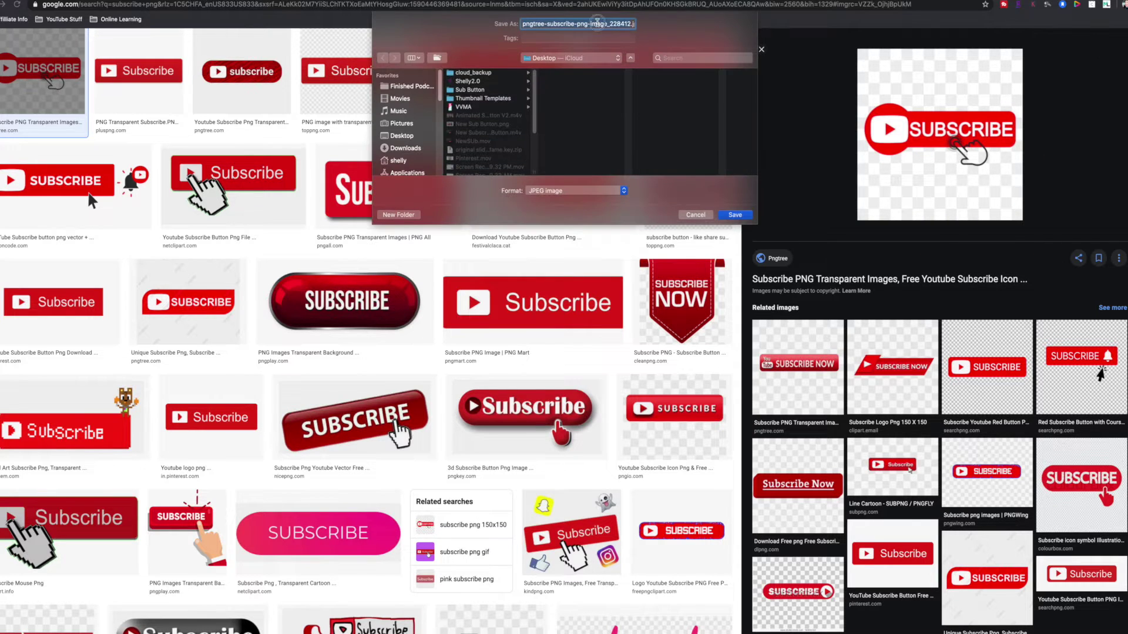
pyautogui.moveTo(610, 24); pyautogui.dragTo(655, 26)
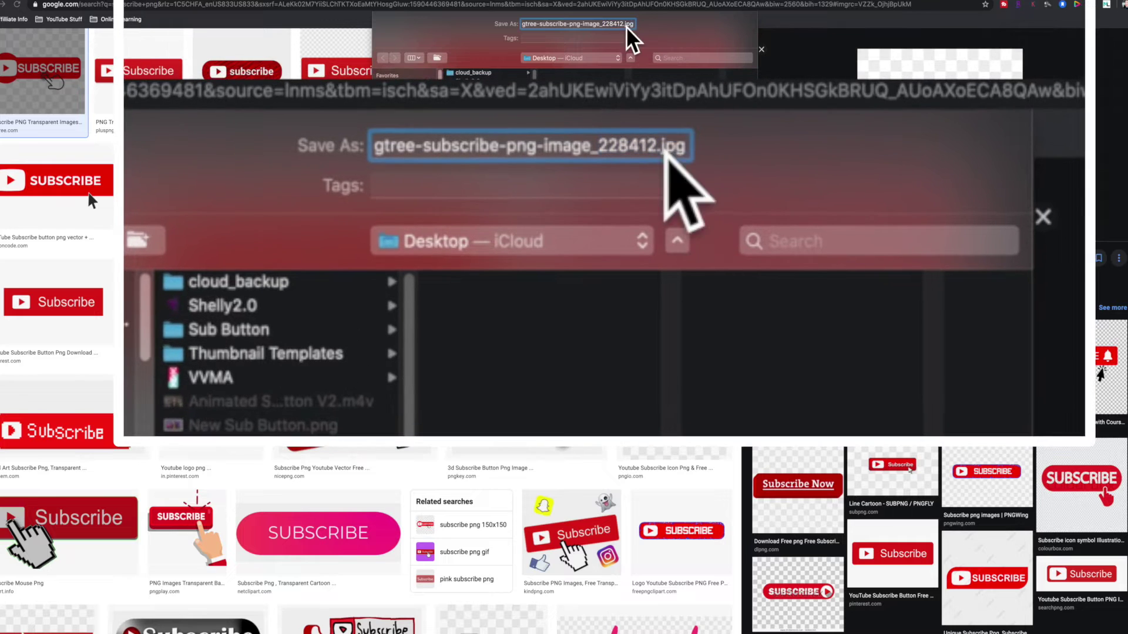
pyautogui.click(627, 25)
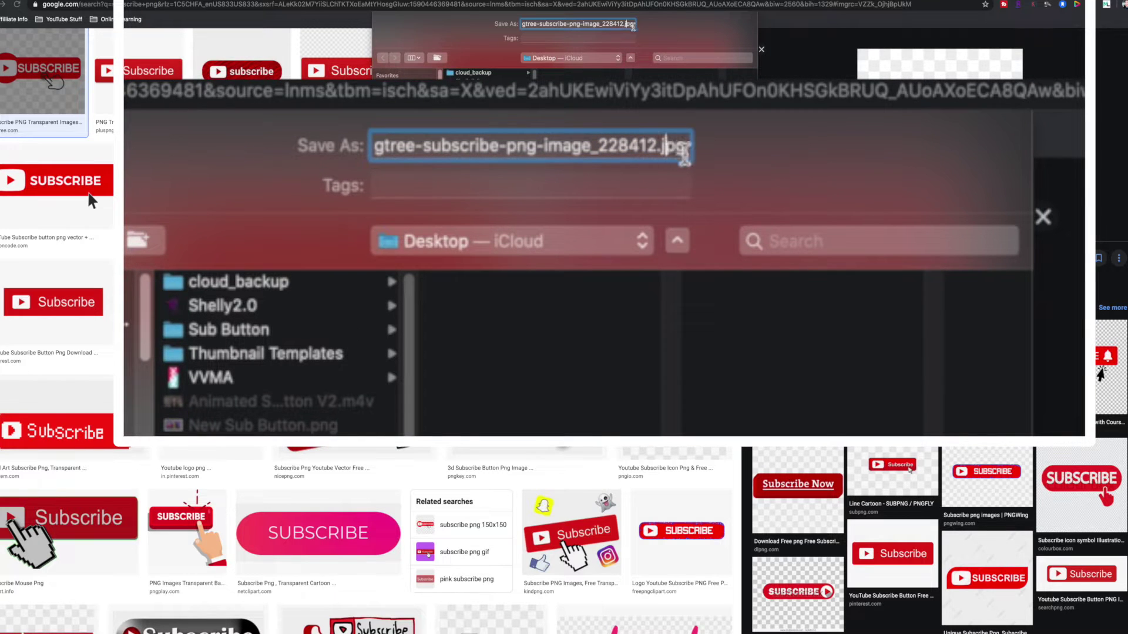
pyautogui.moveTo(631, 26)
pyautogui.mouseDown()
pyautogui.moveTo(618, 25)
pyautogui.moveTo(640, 25)
pyautogui.mouseUp()
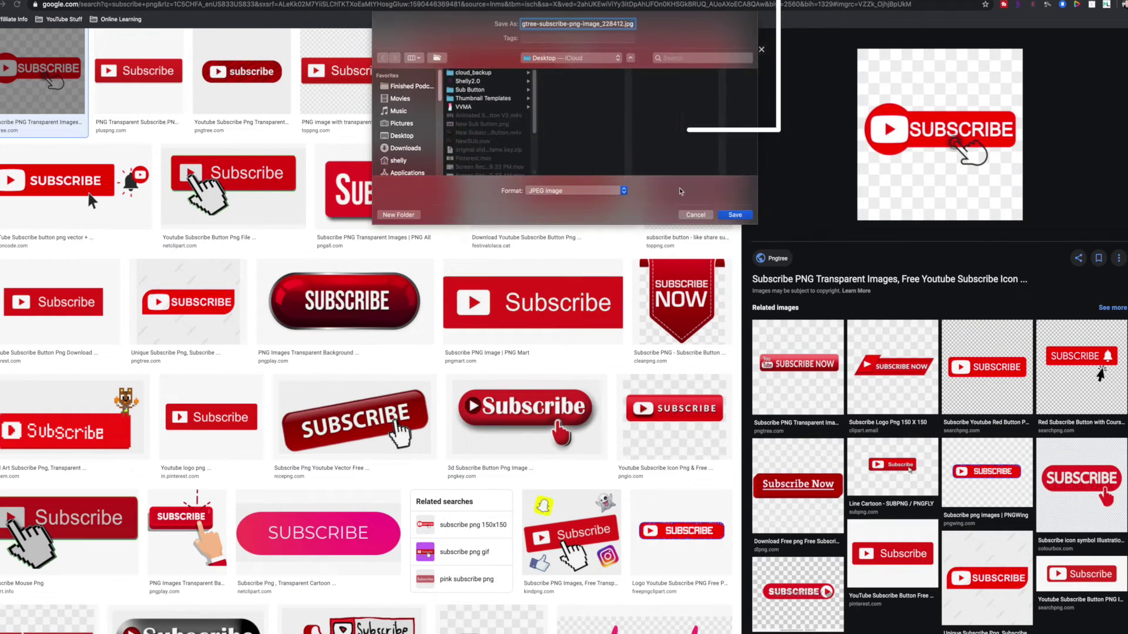
pyautogui.click(733, 217)
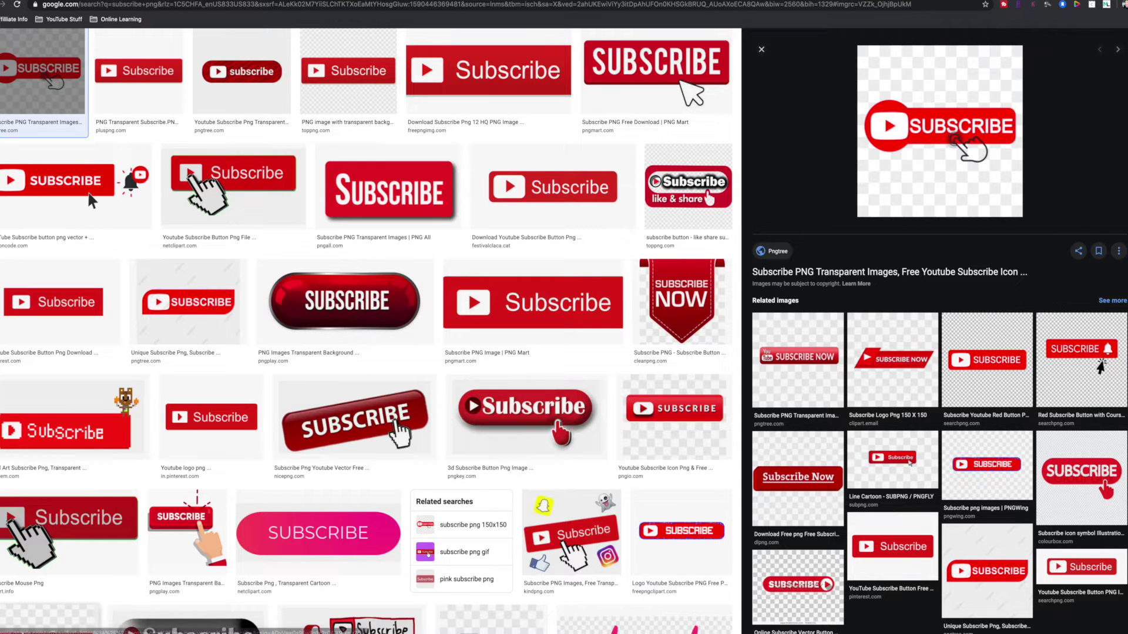
# Step: Open the downloaded Pngtree JPEG to check its background, then close it and return to the image results
pyautogui.click(81, 633)
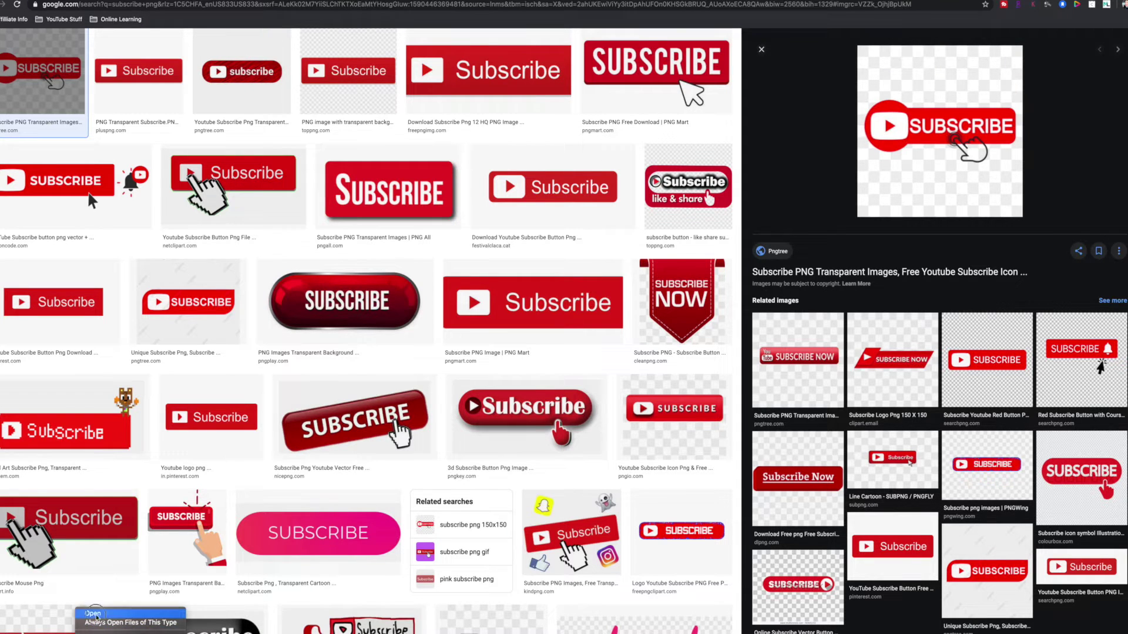
pyautogui.click(93, 614)
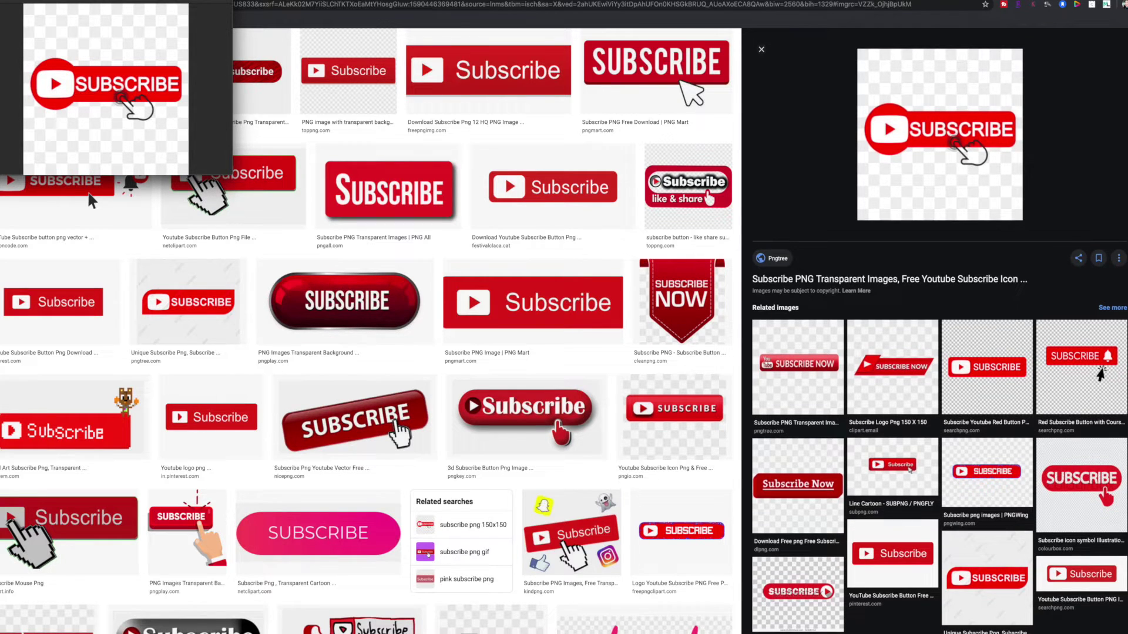
pyautogui.moveTo(15, 0); pyautogui.dragTo(466, 230)
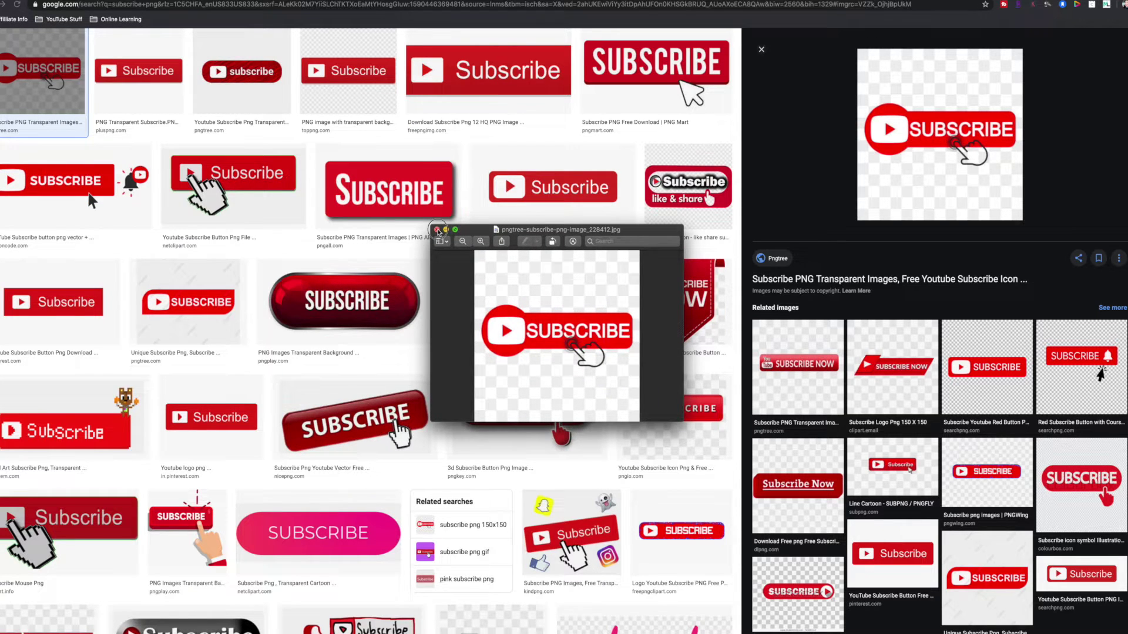
pyautogui.click(437, 230)
pyautogui.scroll(3, 474, 368)
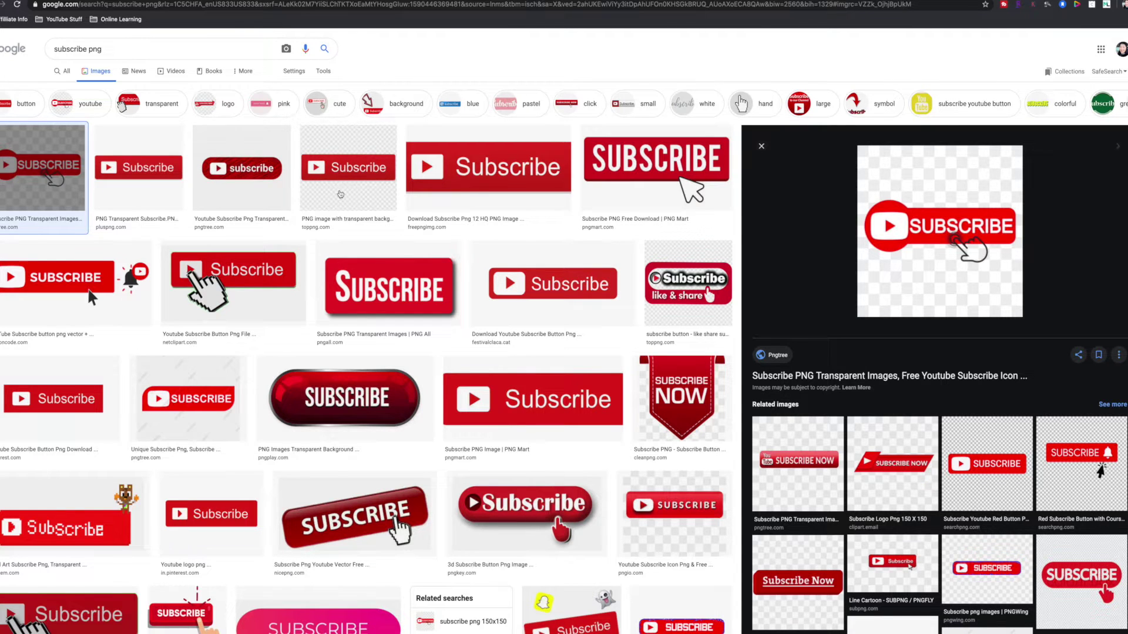
# Step: Save the TopPNG subscribe button image to the Desktop as a PNG, keeping its suggested file name
pyautogui.click(340, 194)
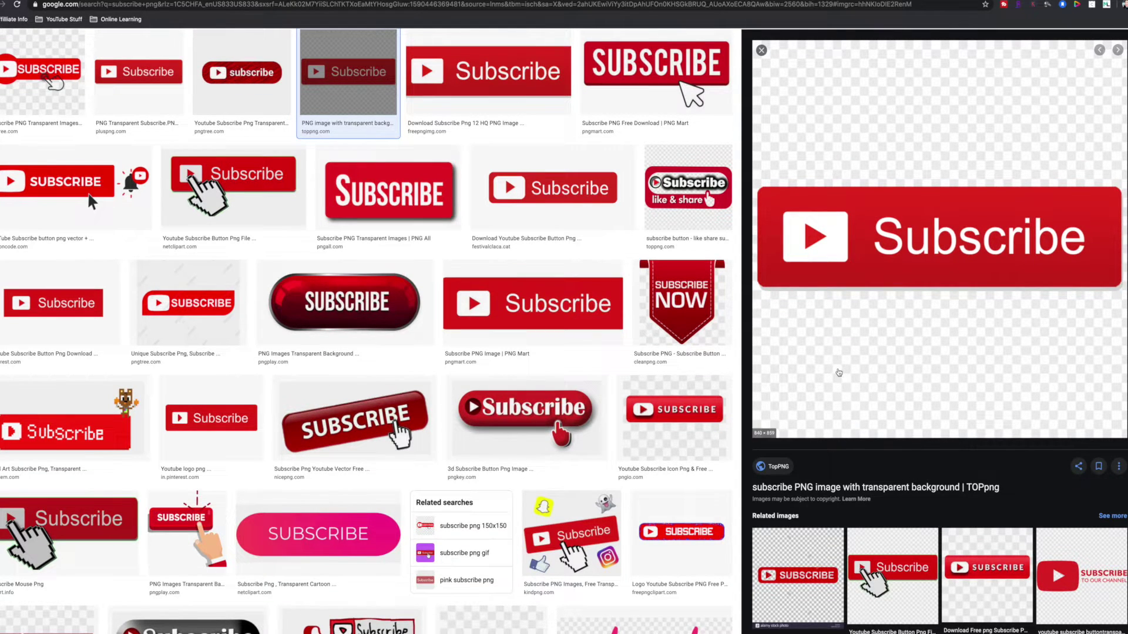
pyautogui.rightClick(839, 372)
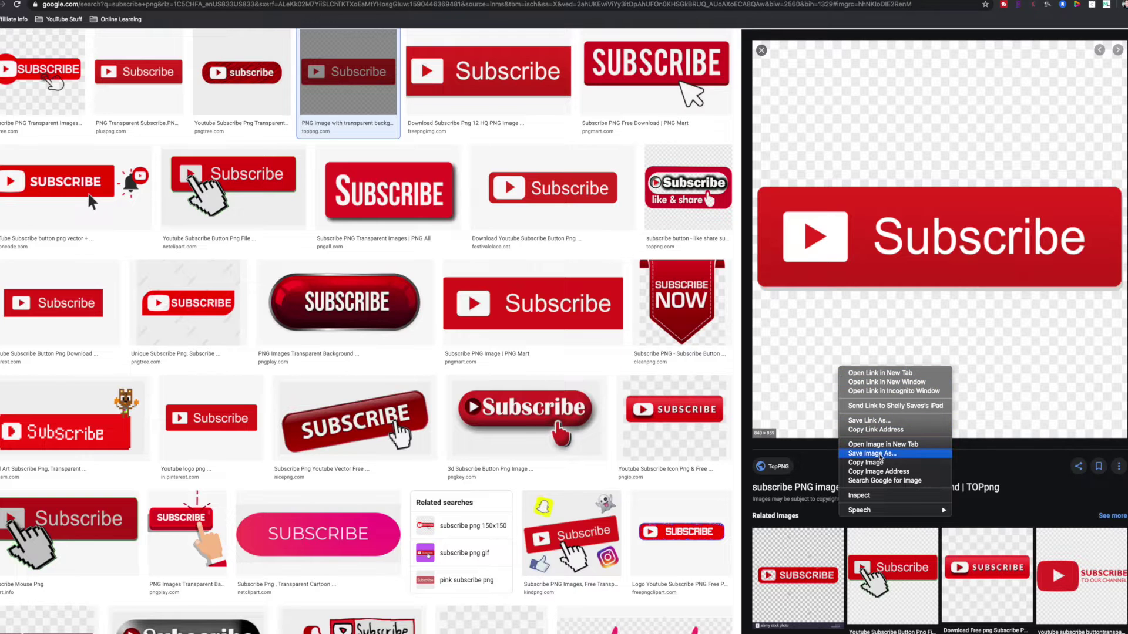
pyautogui.click(881, 454)
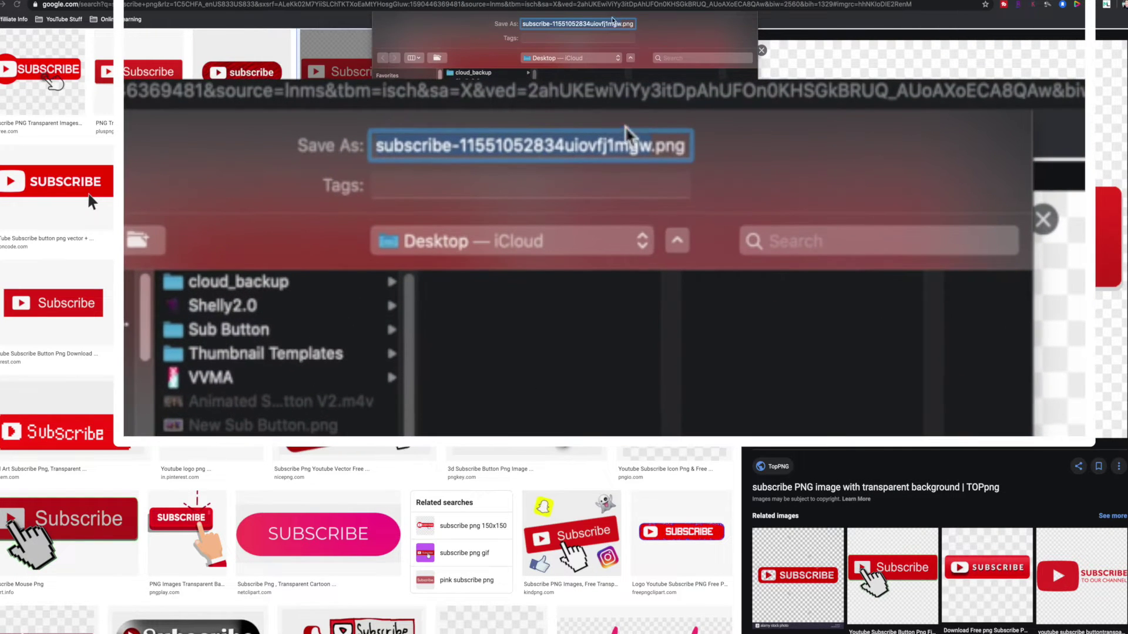
pyautogui.click(631, 23)
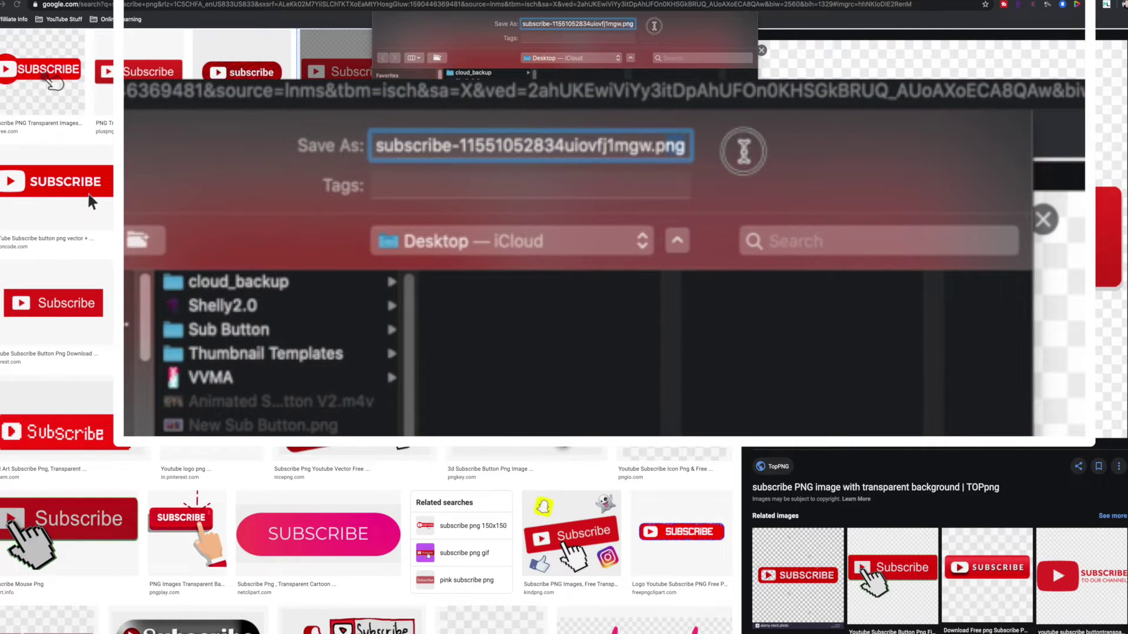
pyautogui.press('Left')
pyautogui.press('Left')
pyautogui.press('Left')
pyautogui.press('Left')
pyautogui.press('Left')
pyautogui.press('Left')
pyautogui.press('Left')
pyautogui.press('Left')
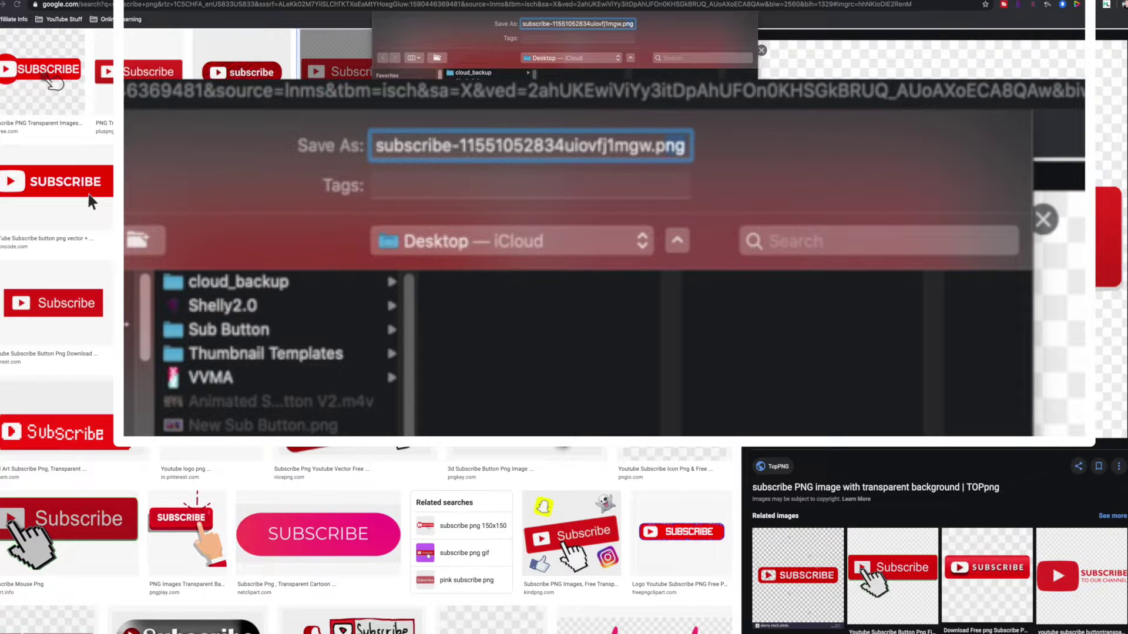
pyautogui.press('Return')
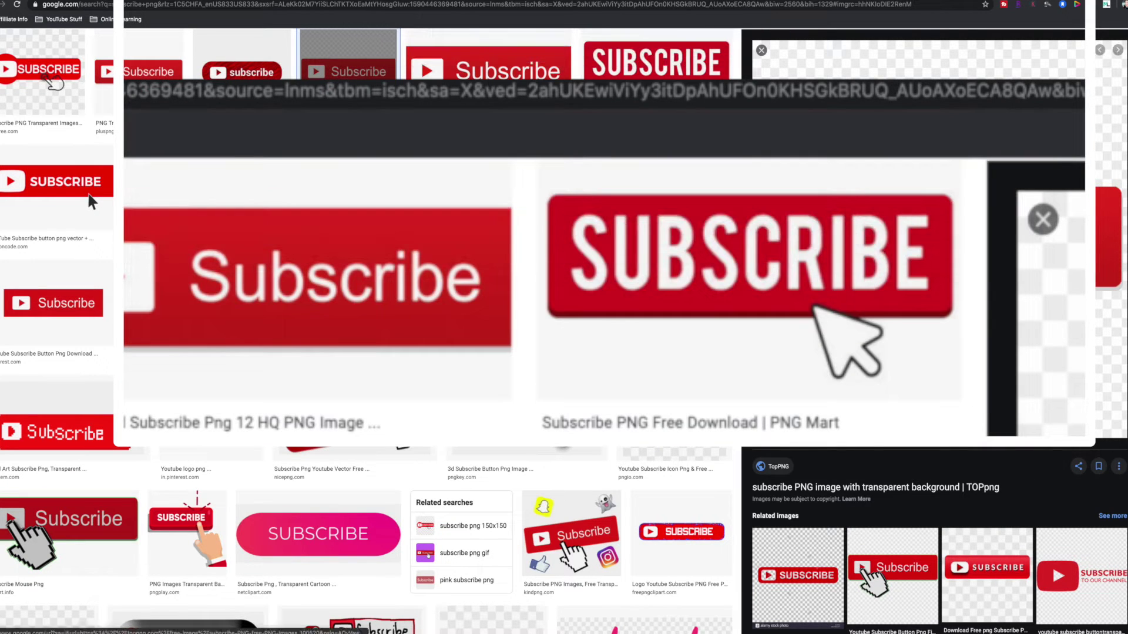
# Step: Open the downloaded TopPNG file and move its window aside to examine the image's background
pyautogui.click(77, 633)
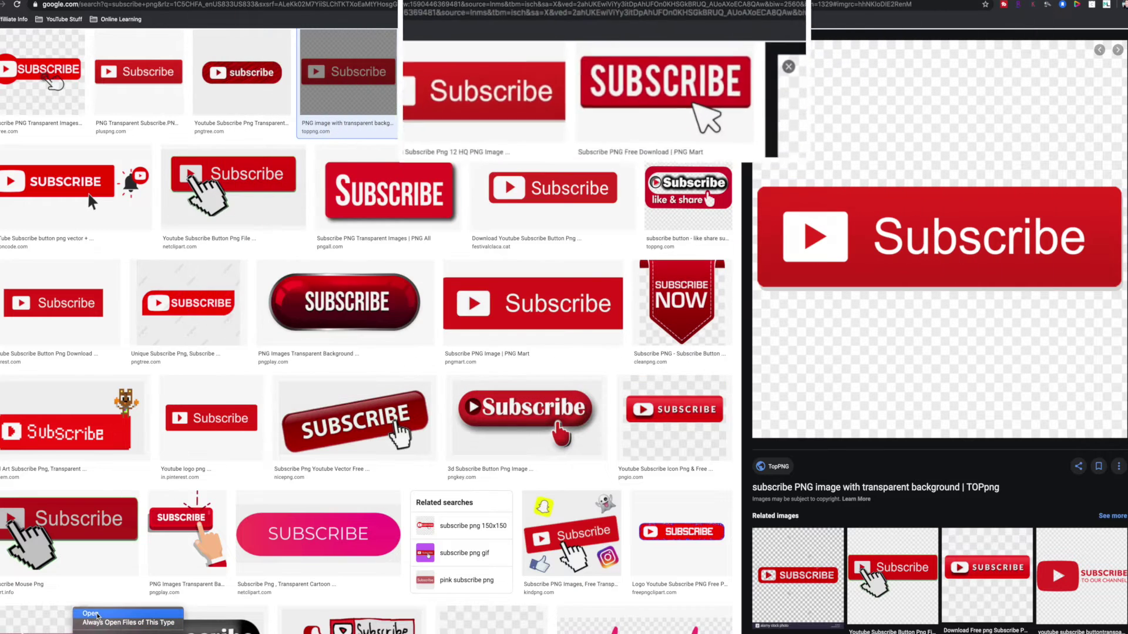
pyautogui.click(111, 612)
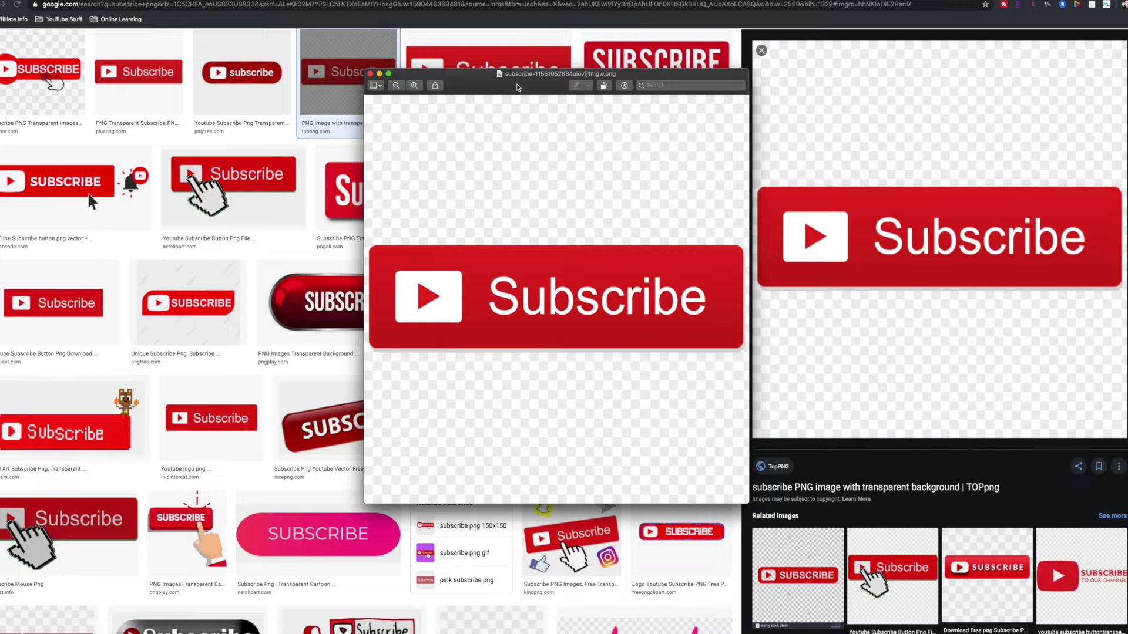
pyautogui.moveTo(517, 87); pyautogui.dragTo(681, 77)
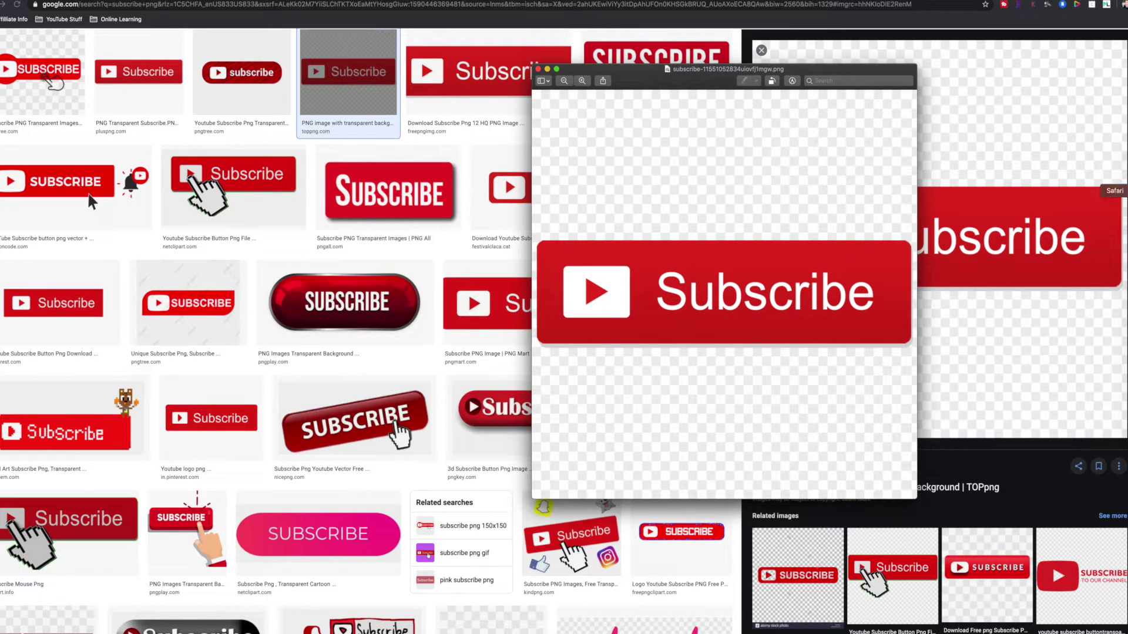
pyautogui.click(685, 97)
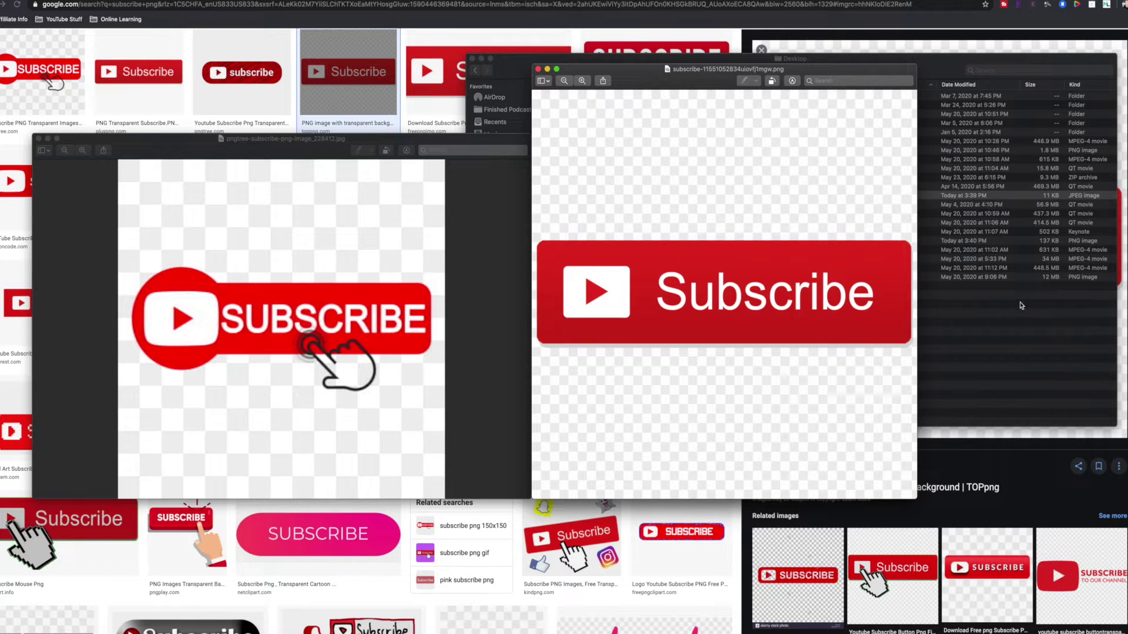
# Step: Switch to iMovie and delete the three subscribe-button overlay clips above the main video in the timeline
pyautogui.press('super+space')
pyautogui.write('imovie')
pyautogui.press('Return')
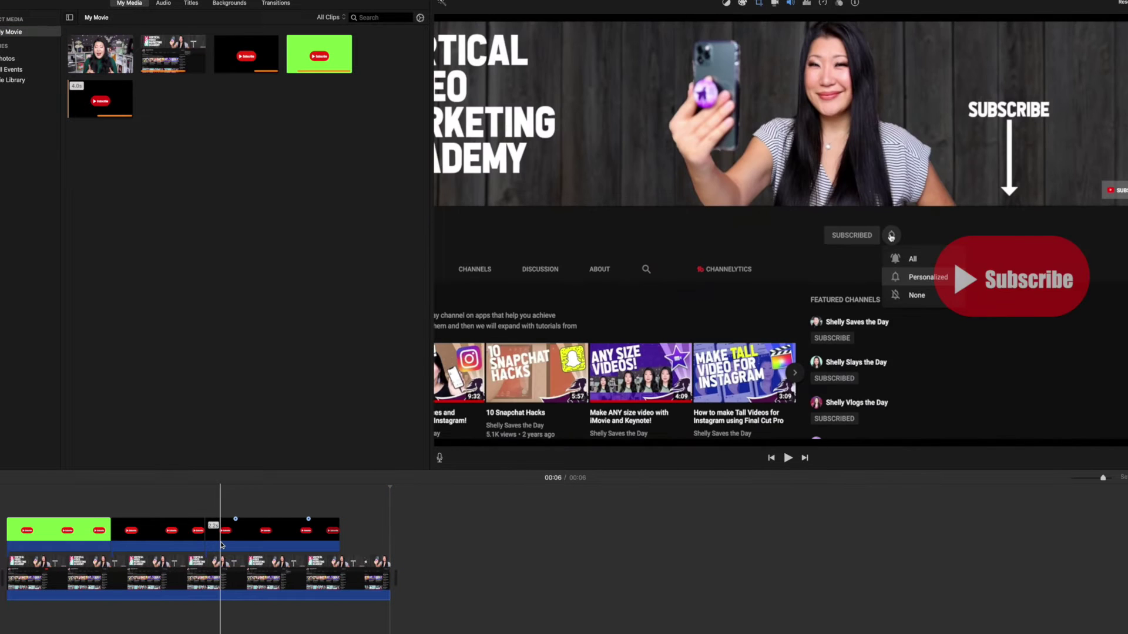
pyautogui.click(237, 535)
pyautogui.keyDown('super'); pyautogui.click(165, 533); pyautogui.keyUp('super')
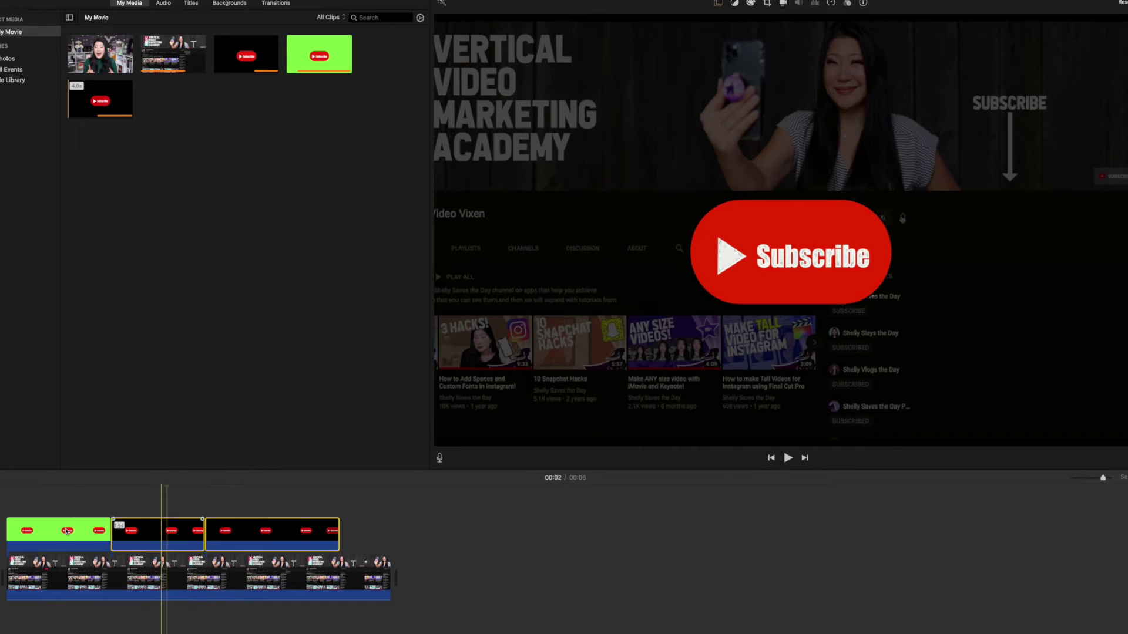
pyautogui.keyDown('super'); pyautogui.click(66, 531); pyautogui.keyUp('super')
pyautogui.press('Delete')
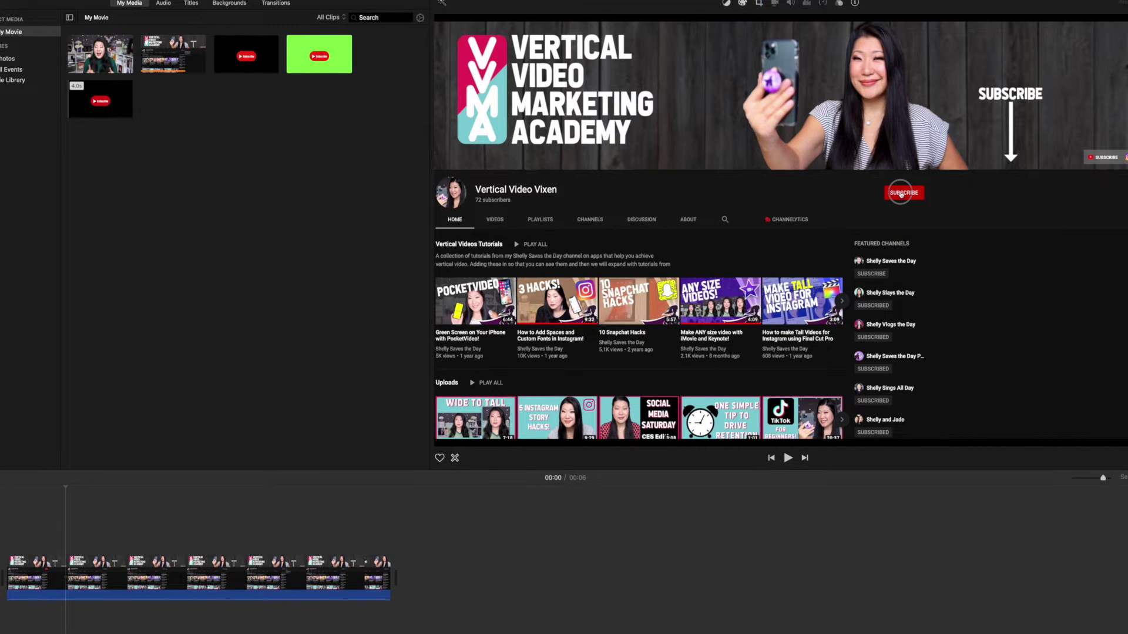
# Step: Import the two downloaded subscribe button images into My Movie and preview the TopPNG one
pyautogui.press('super+i')
pyautogui.click(827, 473)
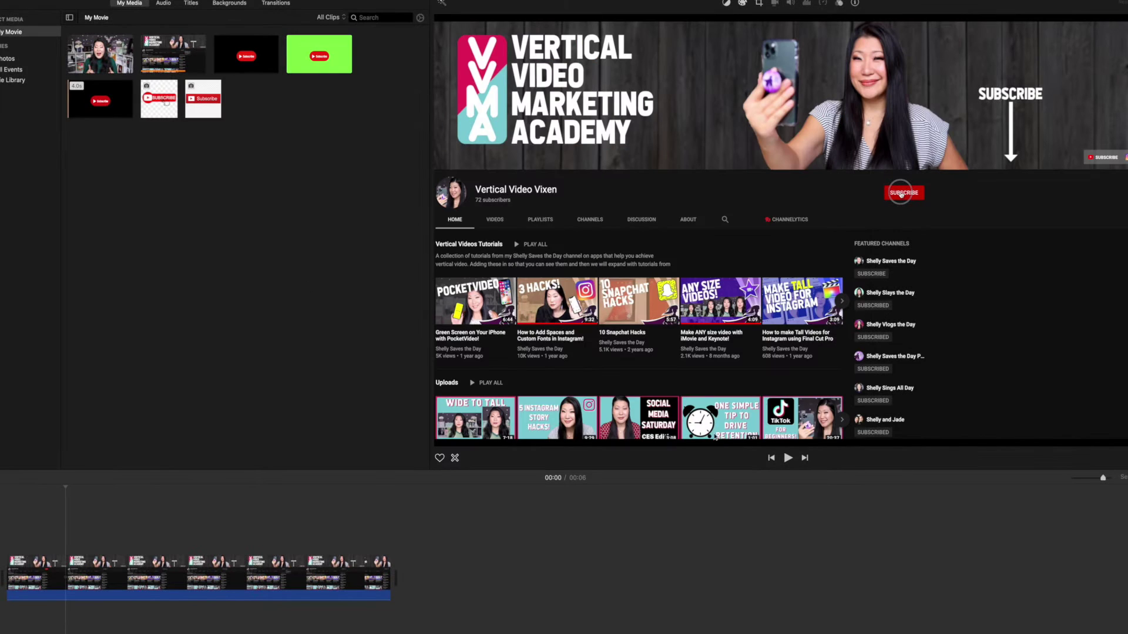
pyautogui.click(205, 103)
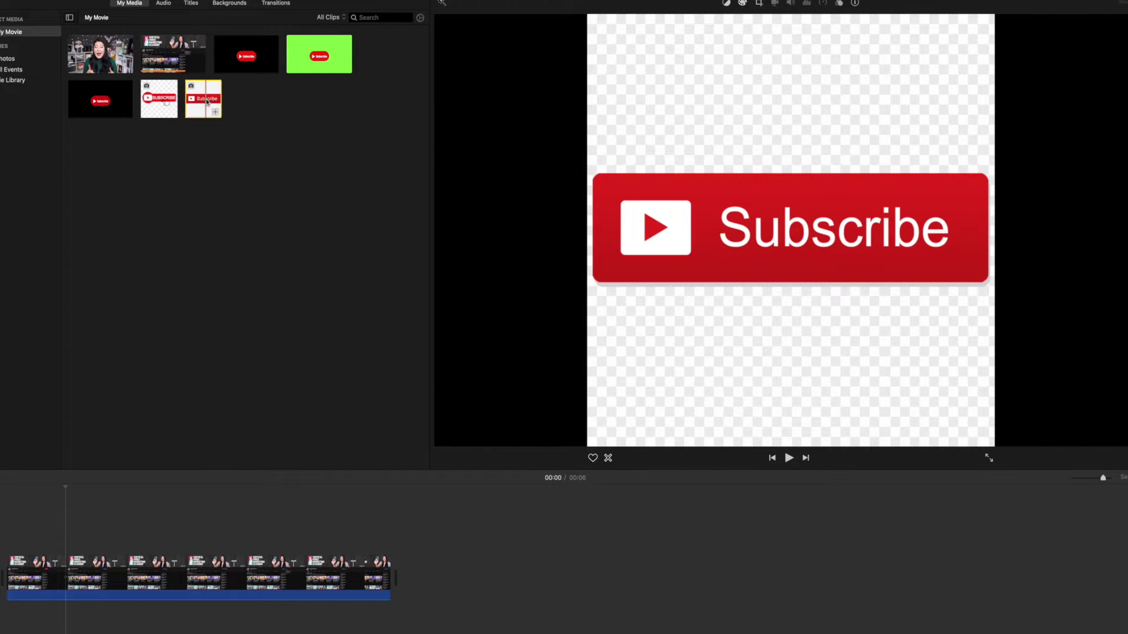
# Step: Overlay the Pngtree image at the start of the main video, shorten it, and place the TopPNG image directly after it
pyautogui.moveTo(165, 106); pyautogui.dragTo(7, 531)
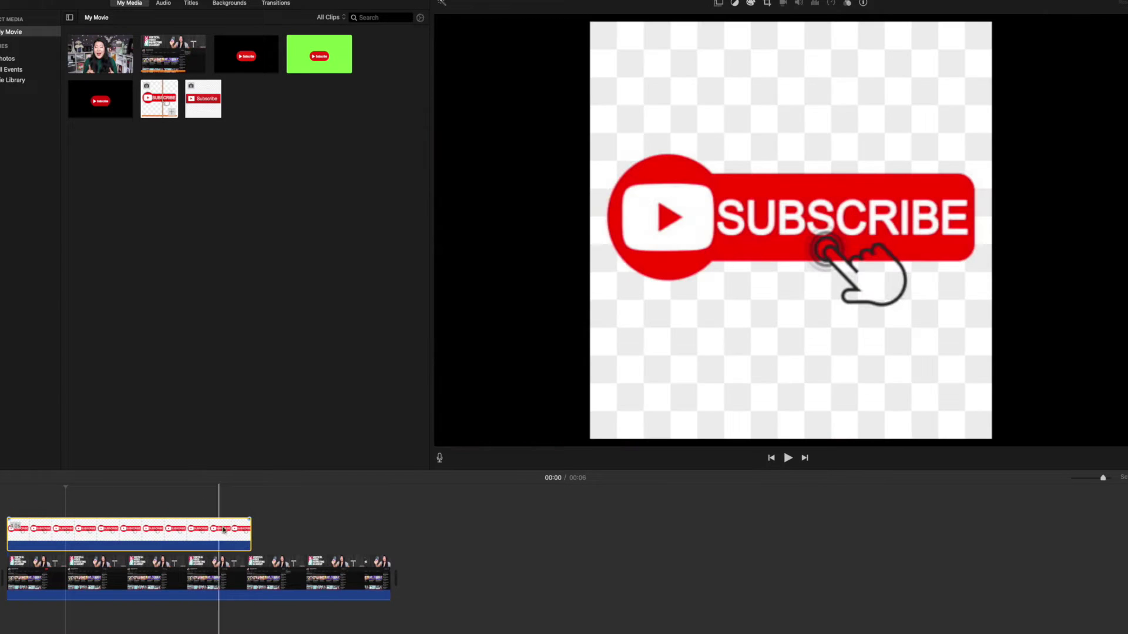
pyautogui.moveTo(249, 533); pyautogui.dragTo(120, 534)
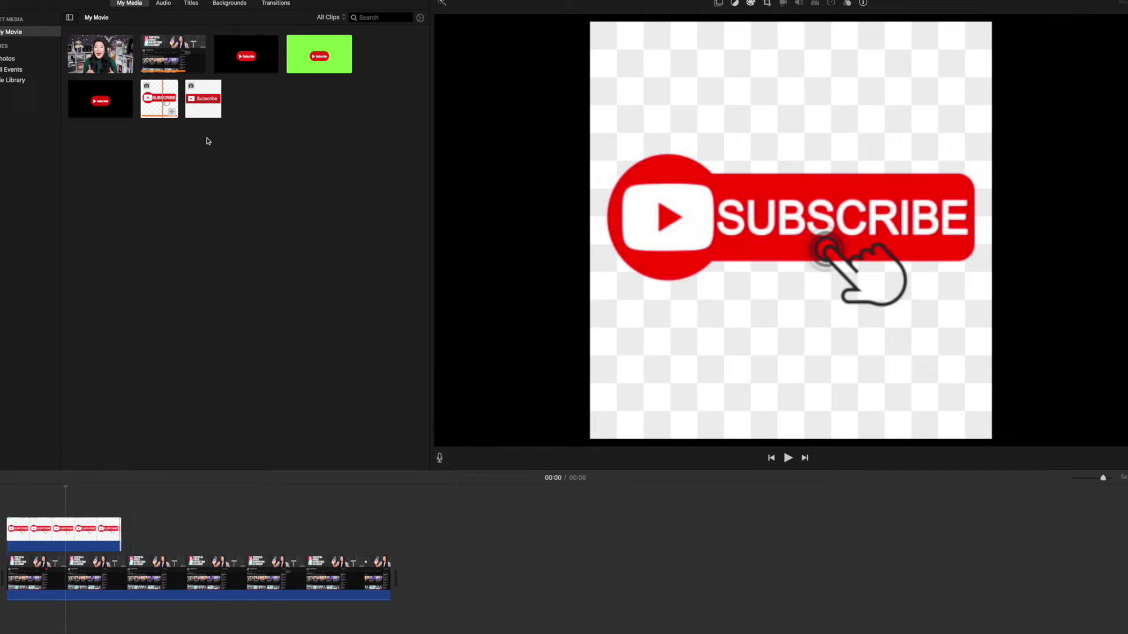
pyautogui.moveTo(208, 112); pyautogui.dragTo(126, 549)
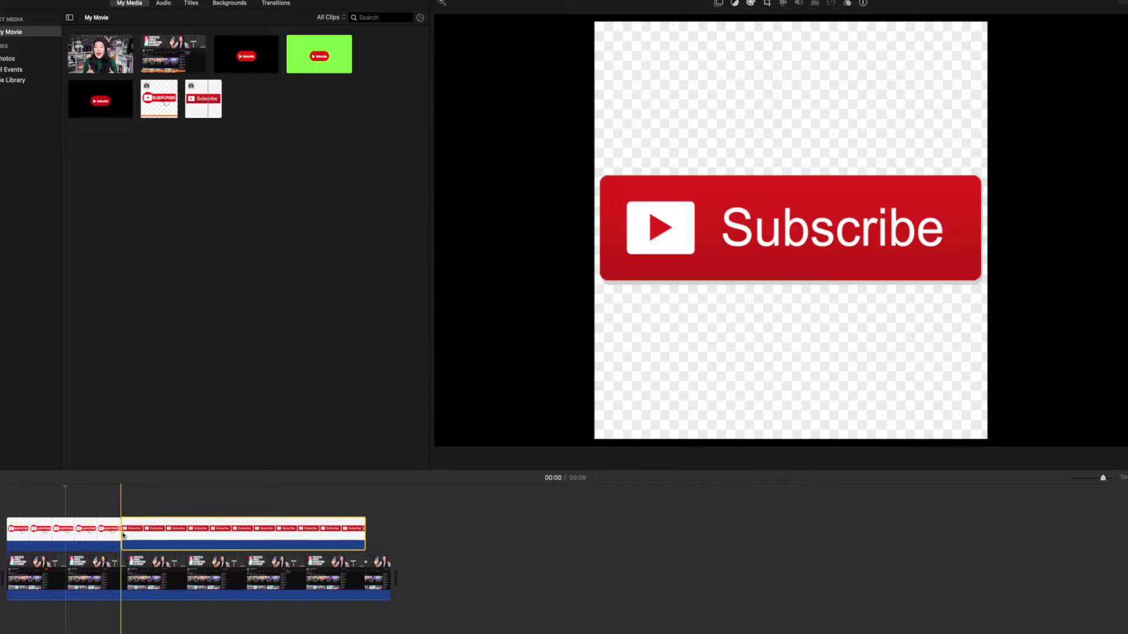
pyautogui.click(188, 501)
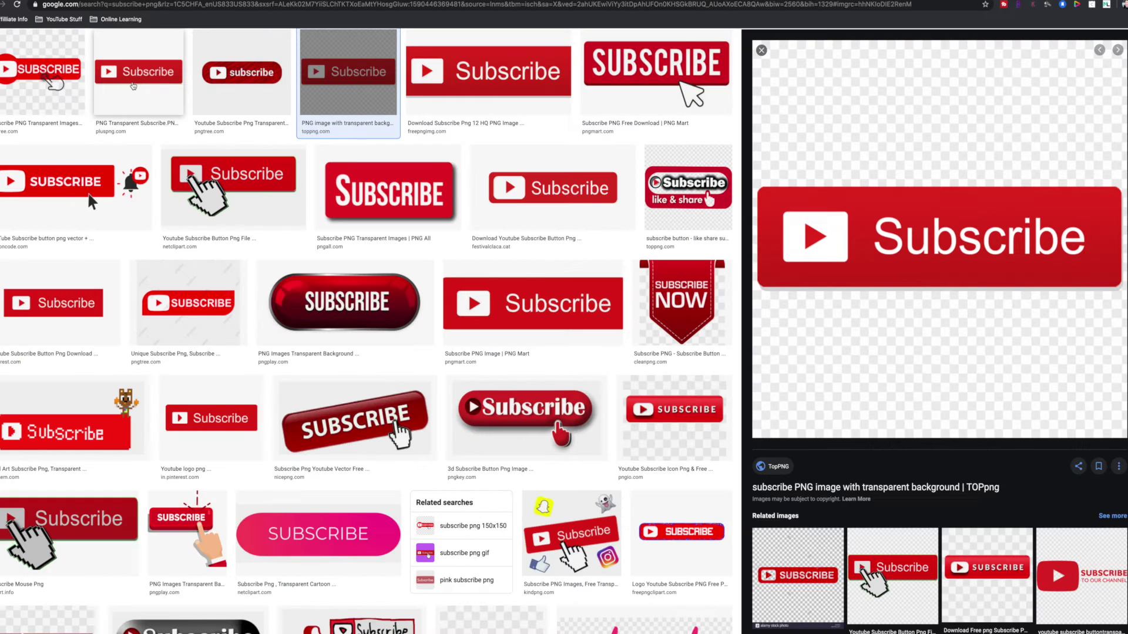
# Step: Save the PlusPNG subscribe button image from the Google image results to the Desktop as a PNG file
pyautogui.click(133, 86)
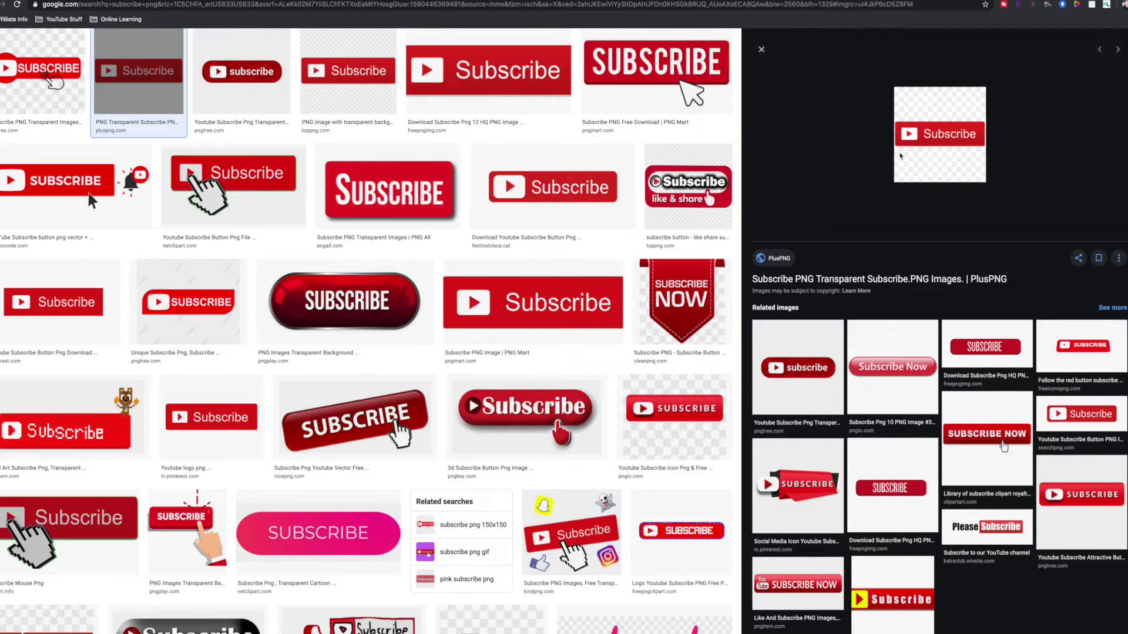
pyautogui.rightClick(937, 159)
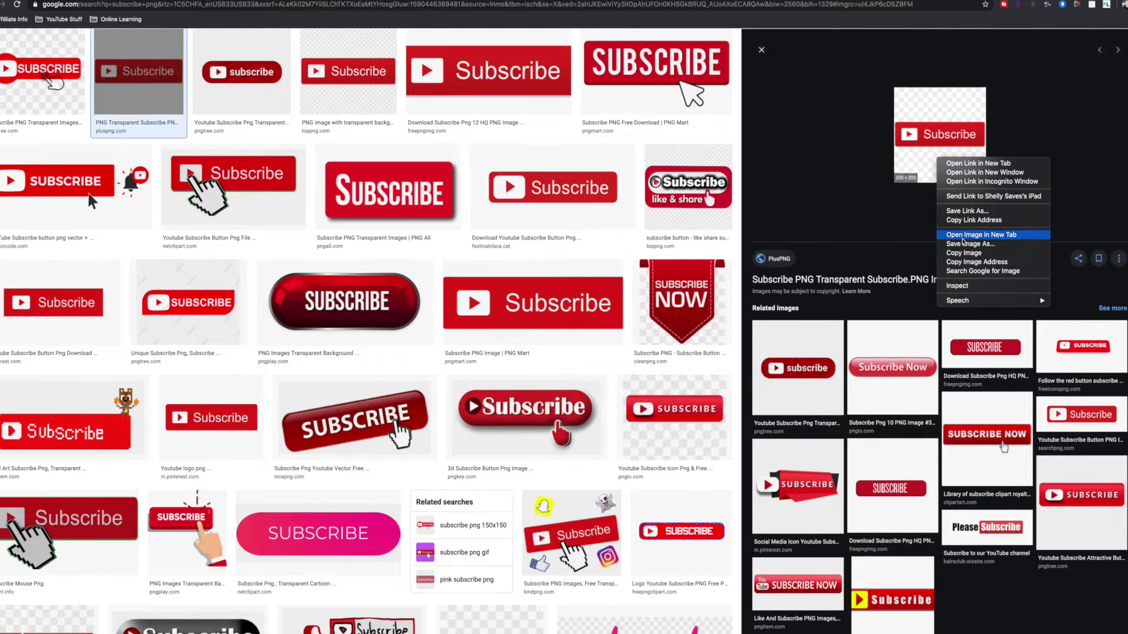
pyautogui.click(966, 244)
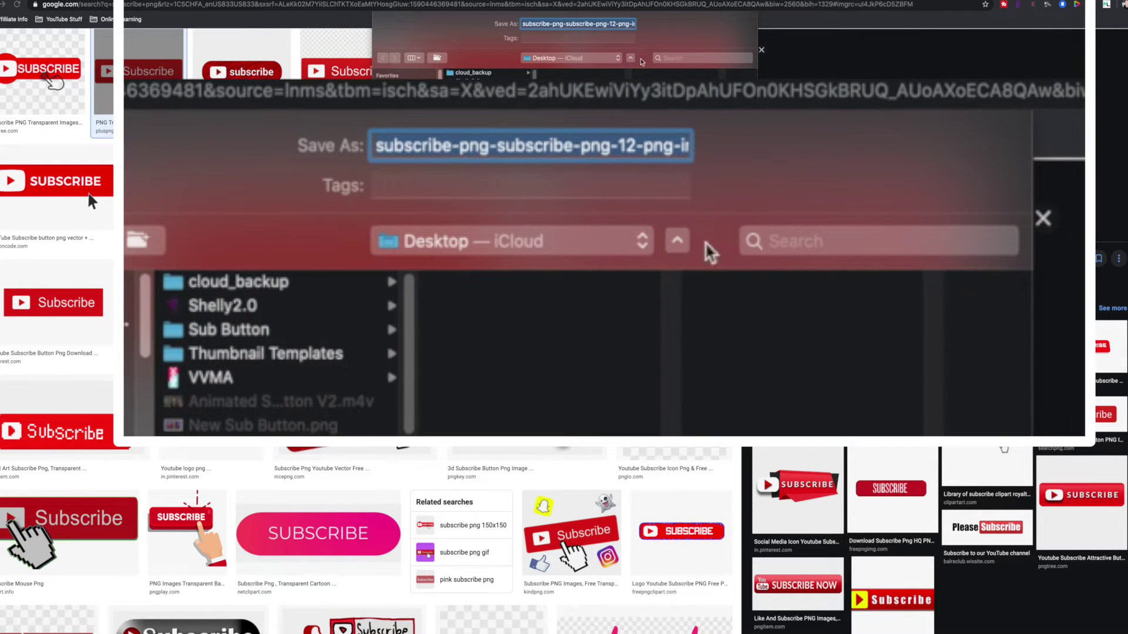
pyautogui.click(623, 24)
pyautogui.moveTo(619, 24); pyautogui.dragTo(685, 26)
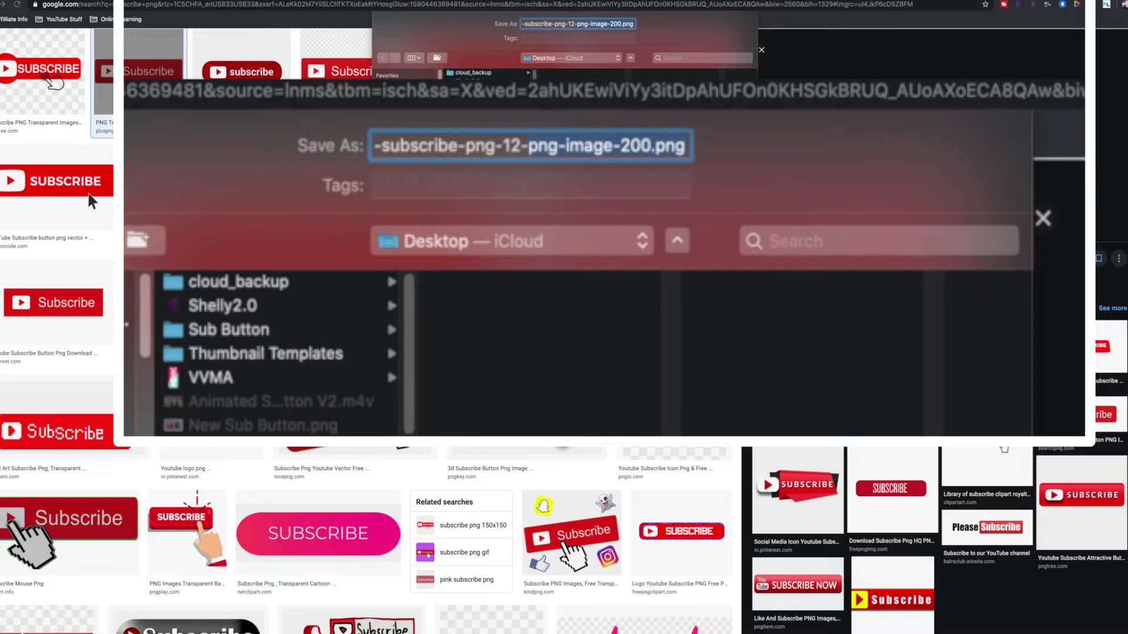
pyautogui.press('Return')
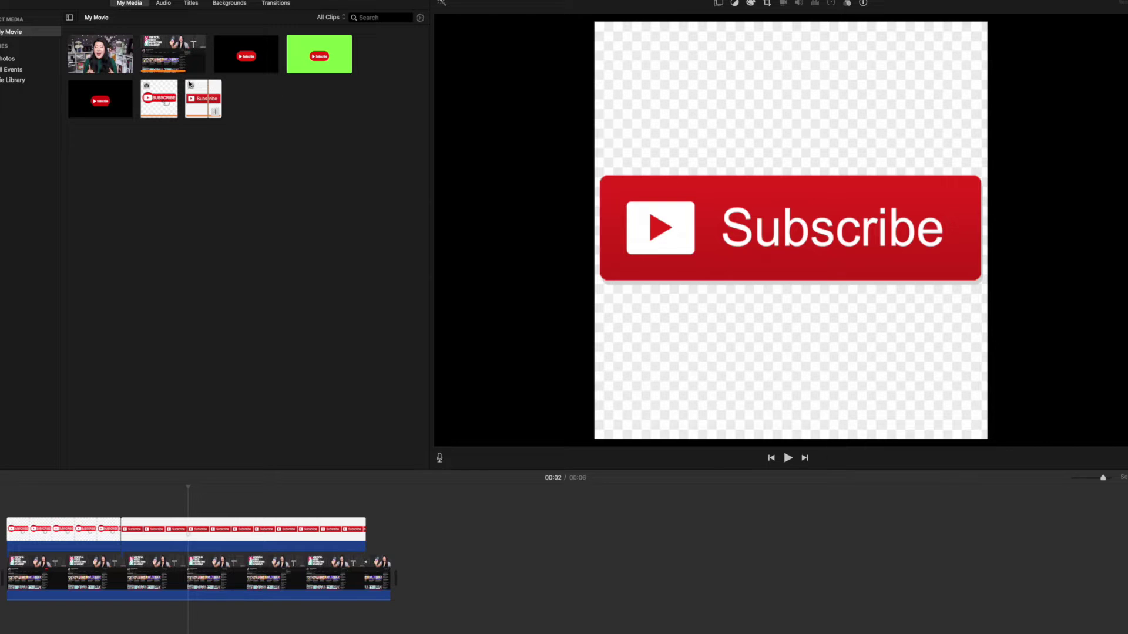
# Step: Switch to iMovie and import the saved PlusPNG subscribe button image from the Desktop into the project media
pyautogui.press('super+i')
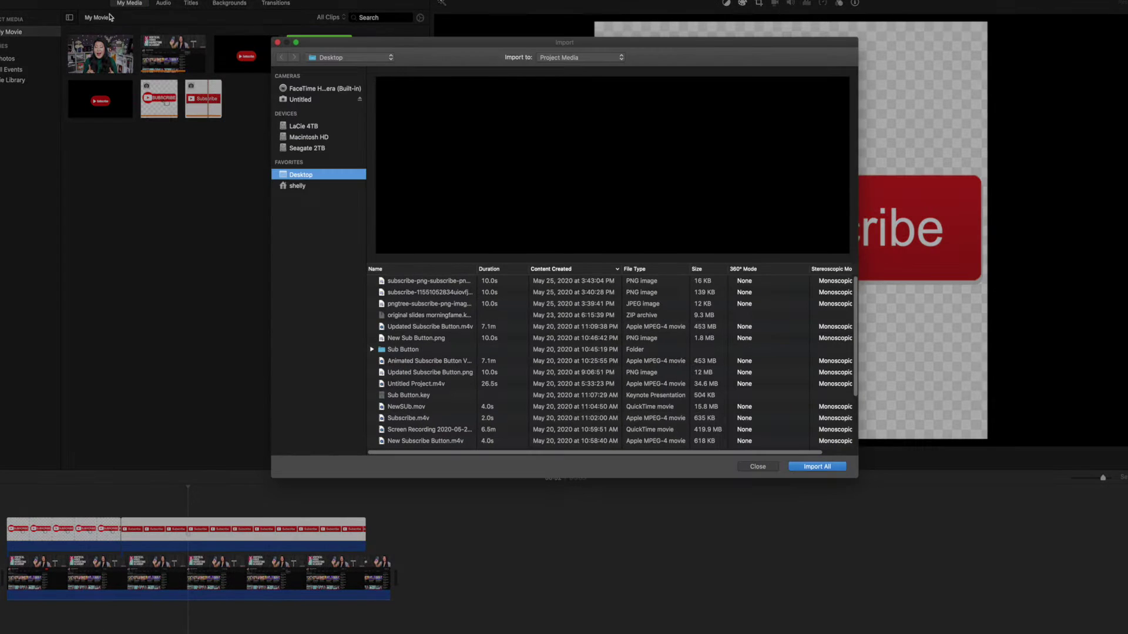
pyautogui.click(410, 282)
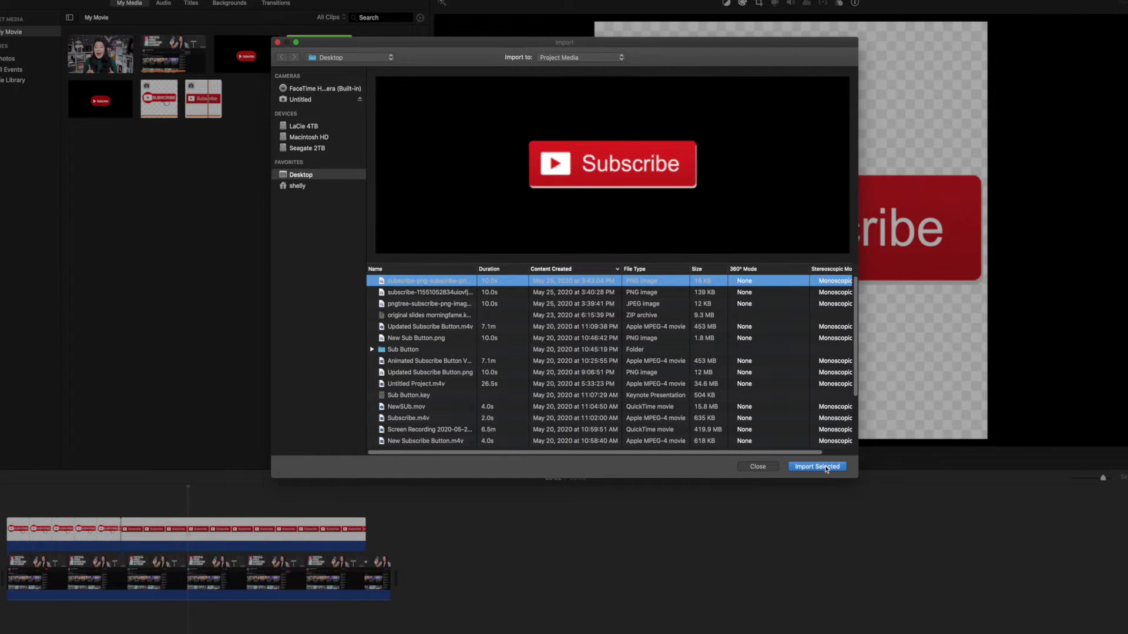
pyautogui.click(826, 467)
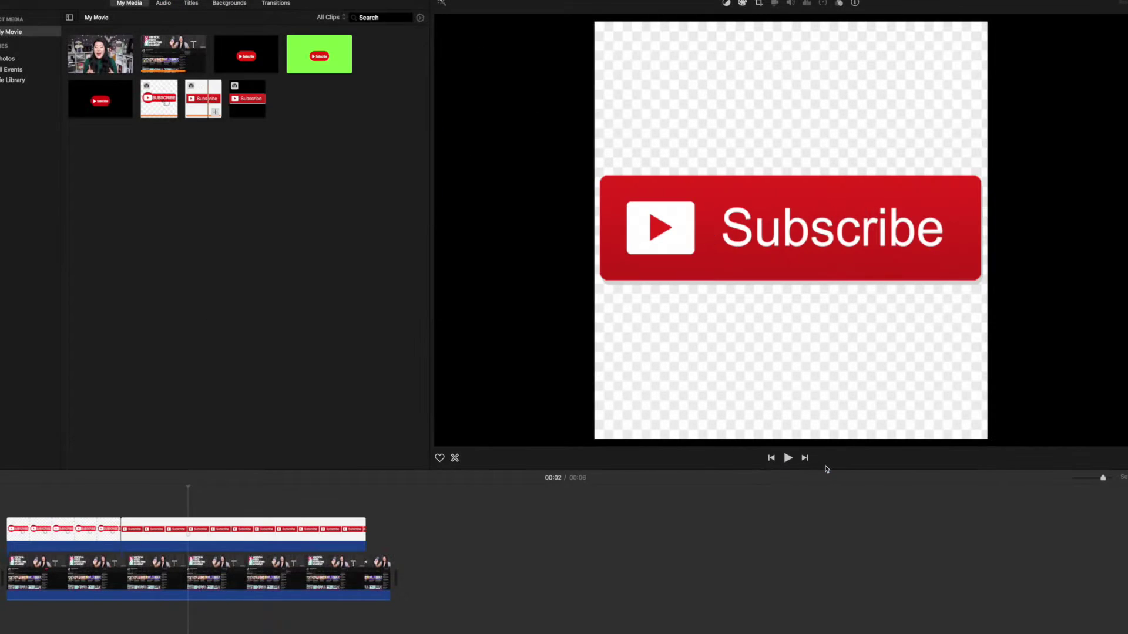
# Step: Shorten the TopPNG overlay clip, place the PlusPNG image directly after it above the main video, and trim that clip too
pyautogui.moveTo(365, 529); pyautogui.dragTo(209, 531)
pyautogui.click(249, 100)
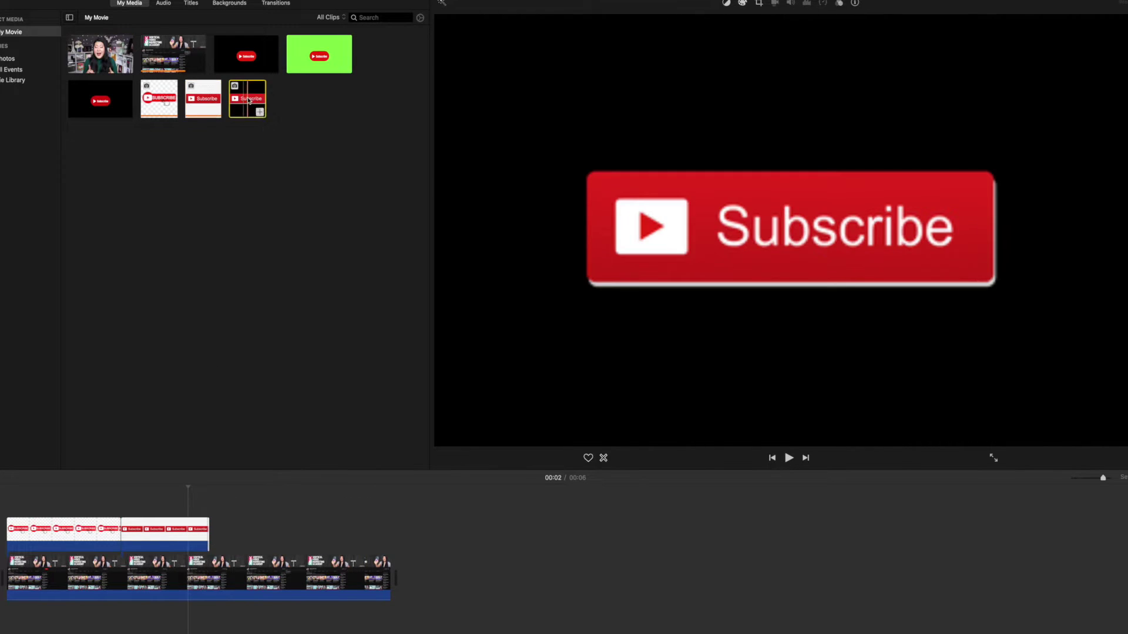
pyautogui.moveTo(249, 100); pyautogui.dragTo(241, 510)
pyautogui.click(257, 495)
pyautogui.moveTo(464, 544); pyautogui.dragTo(273, 541)
# Step: Play the timeline from the end of the TopPNG overlay into the PlusPNG overlay to compare their backgrounds
pyautogui.click(245, 488)
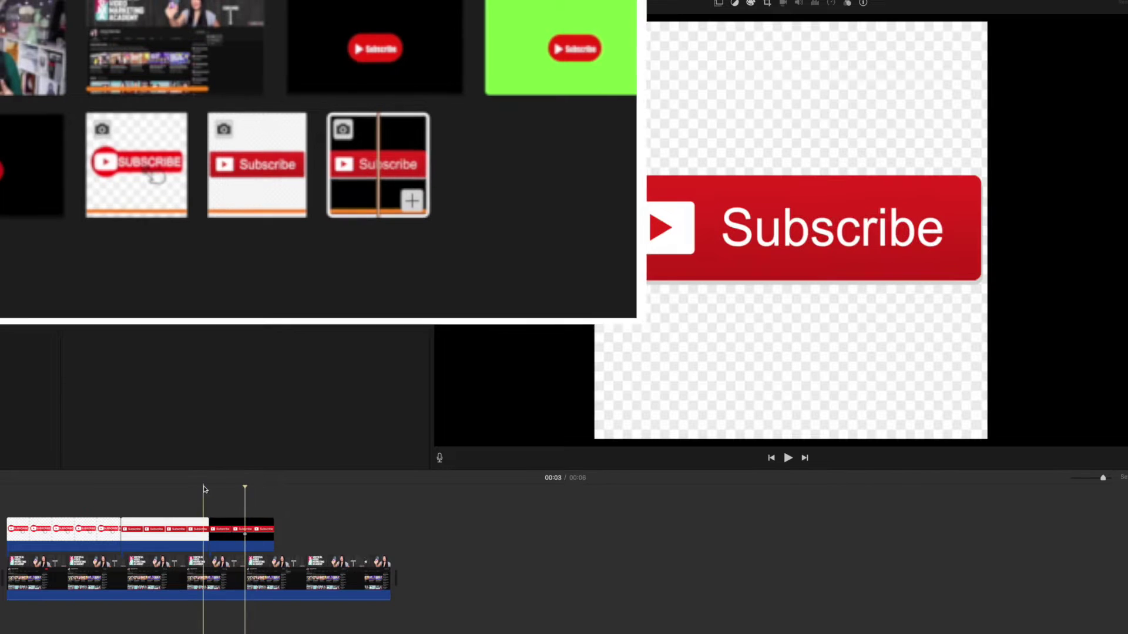
pyautogui.click(203, 488)
pyautogui.press('space')
pyautogui.press('space')
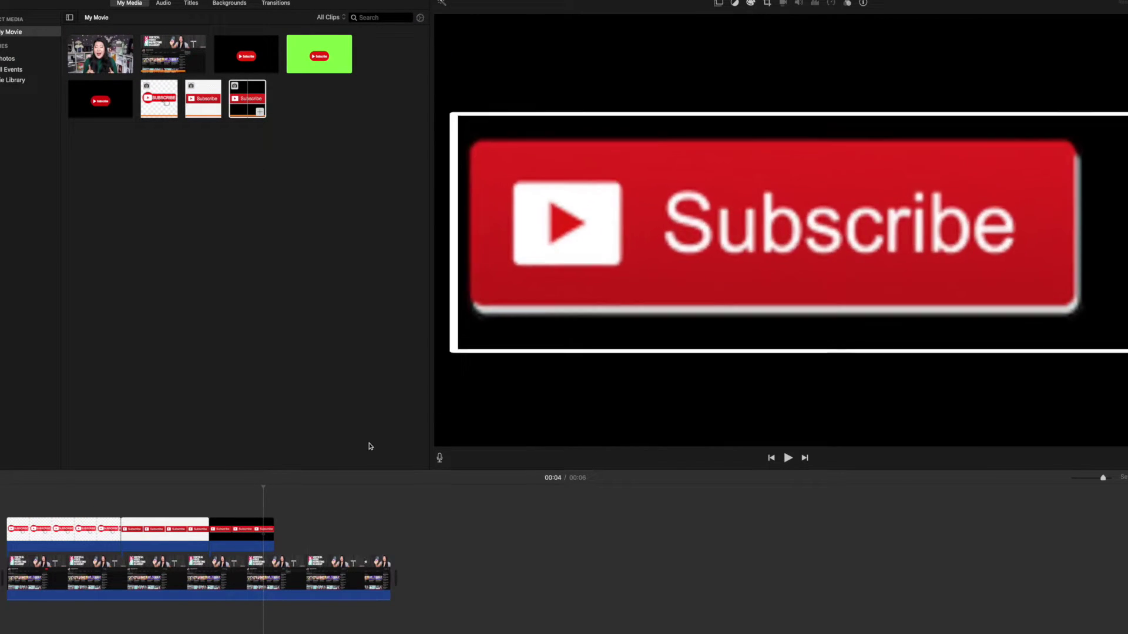
# Step: Set the PlusPNG overlay clip to Picture in Picture and move the button lower in the video frame
pyautogui.click(250, 541)
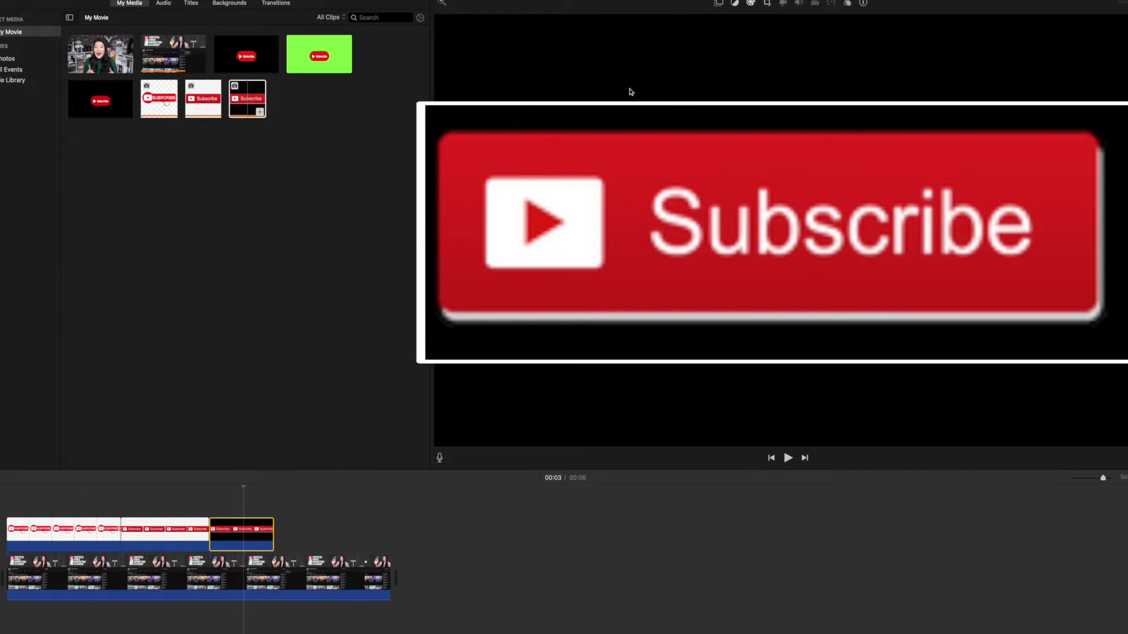
pyautogui.click(720, 4)
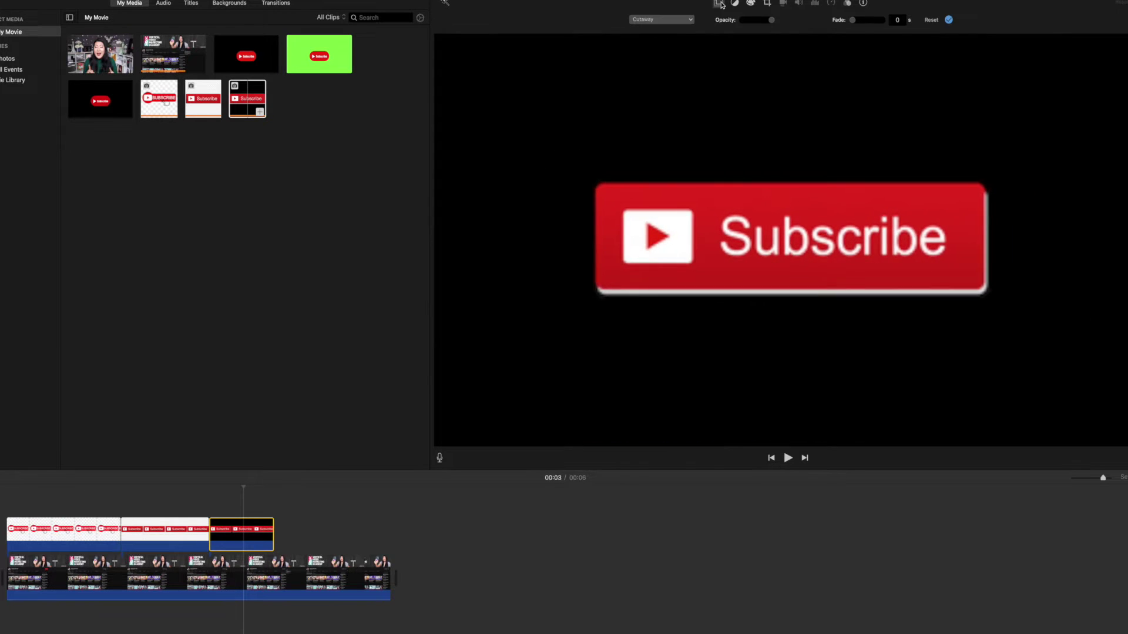
pyautogui.click(689, 22)
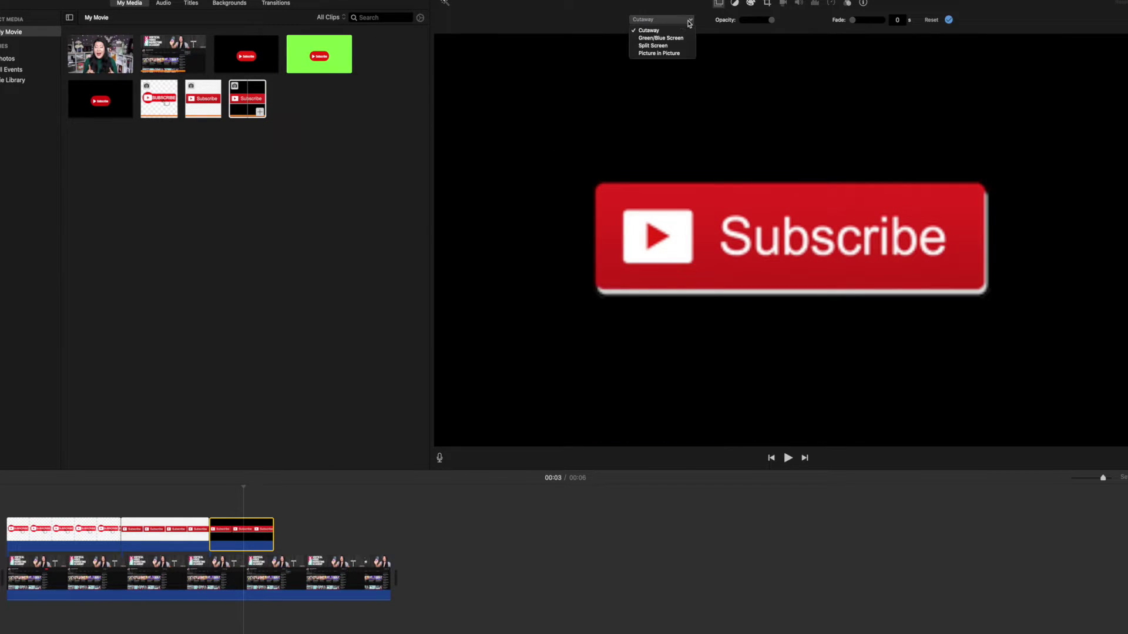
pyautogui.click(682, 53)
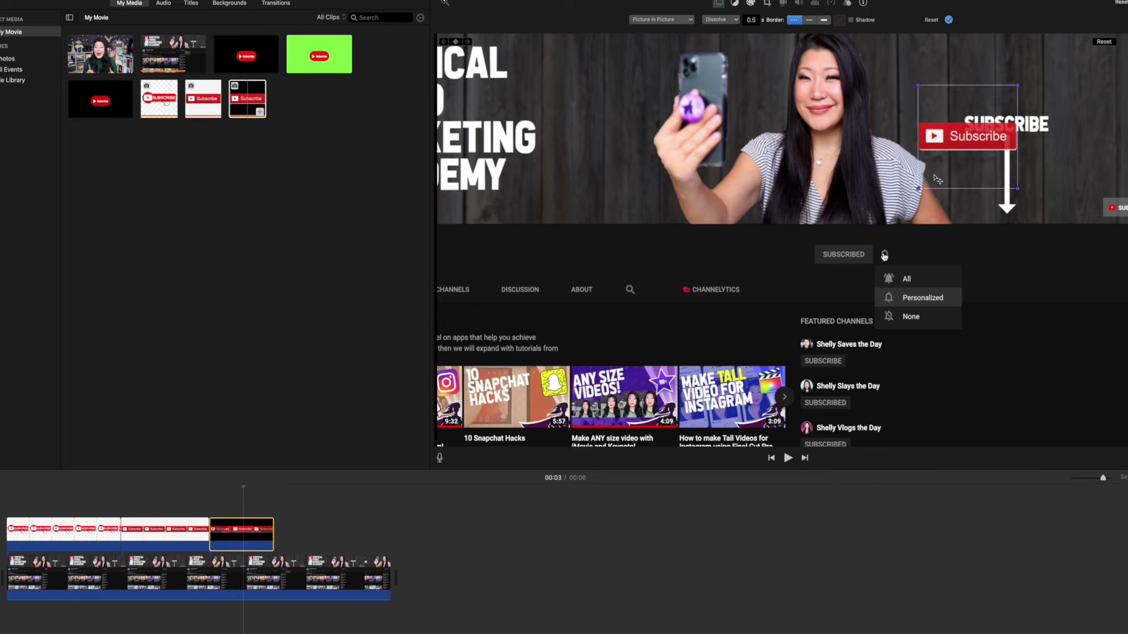
pyautogui.moveTo(969, 145); pyautogui.dragTo(1009, 258)
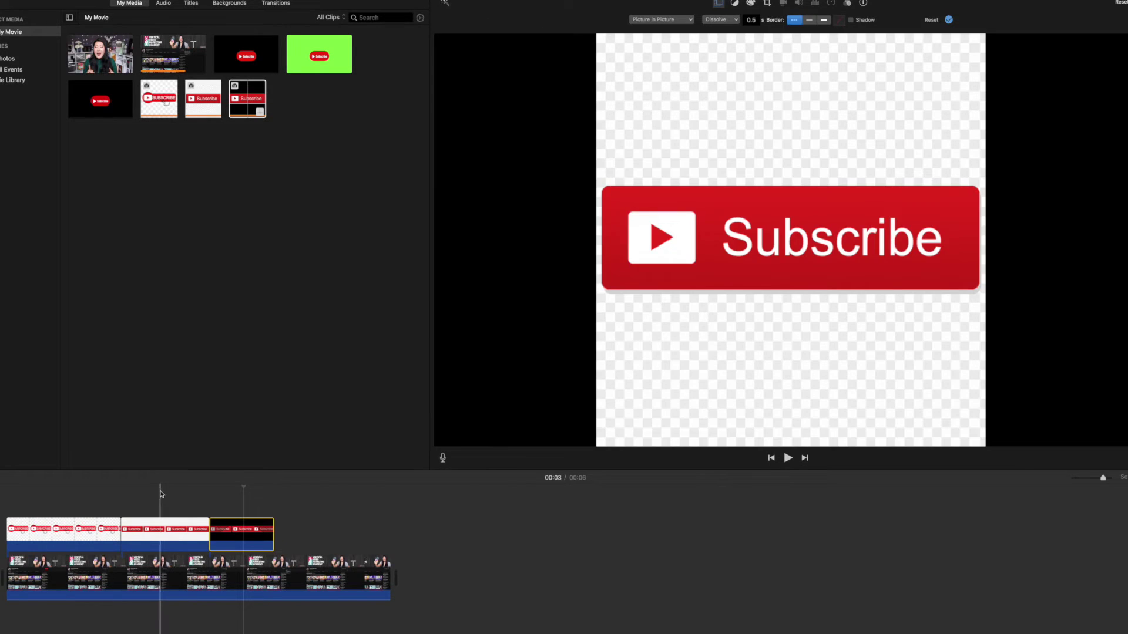
# Step: Set the TopPNG overlay clip to Picture in Picture over the main video
pyautogui.click(161, 496)
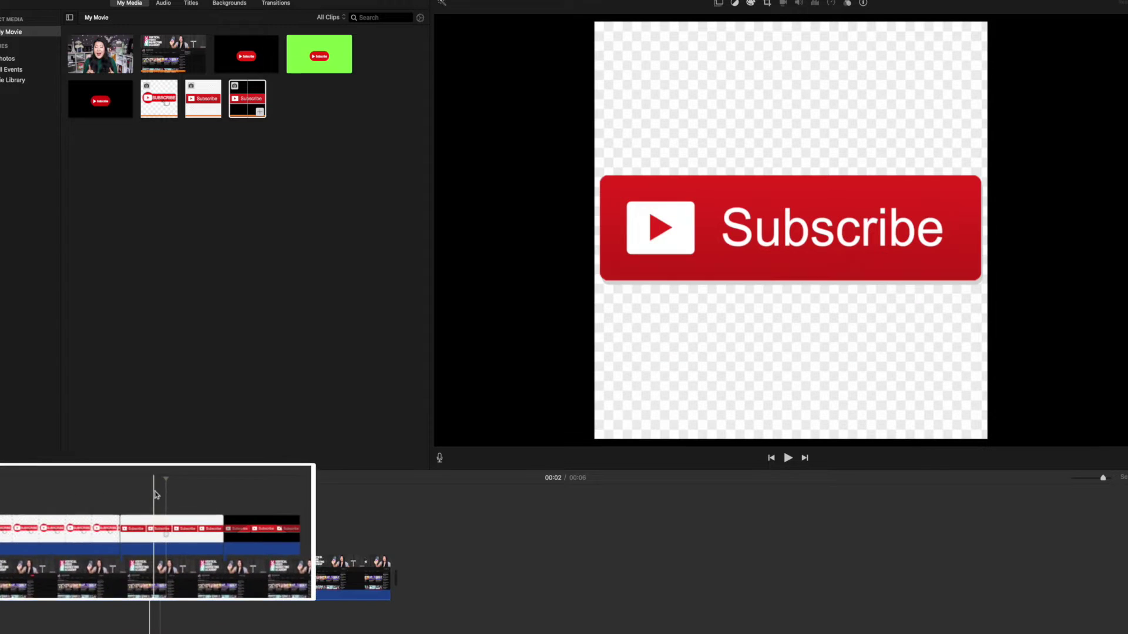
pyautogui.click(170, 532)
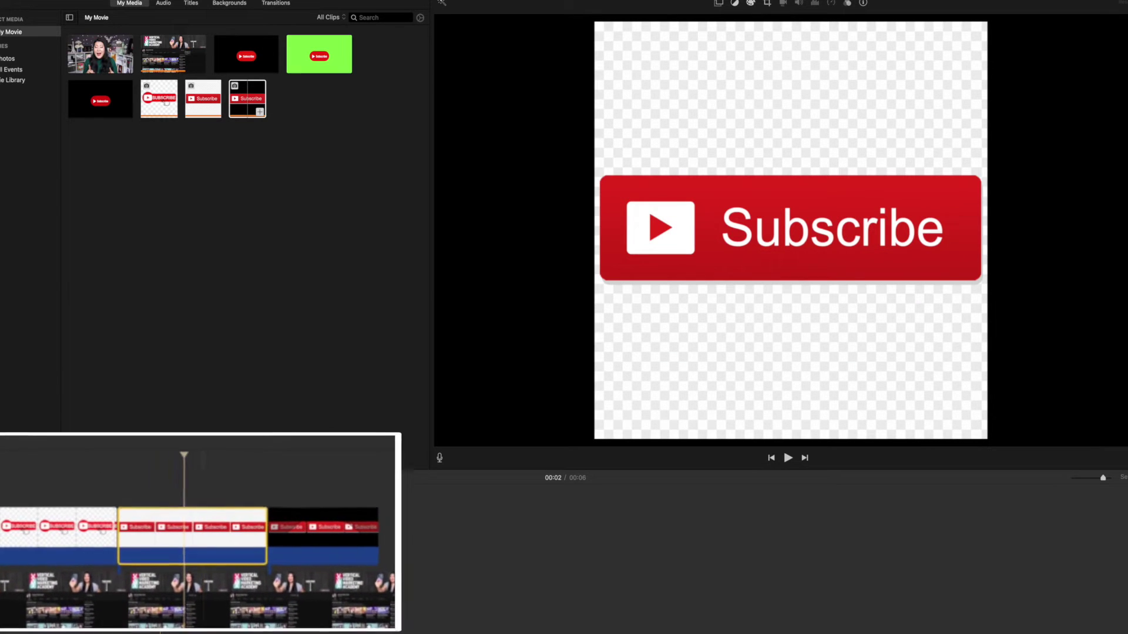
pyautogui.click(719, 3)
pyautogui.click(691, 21)
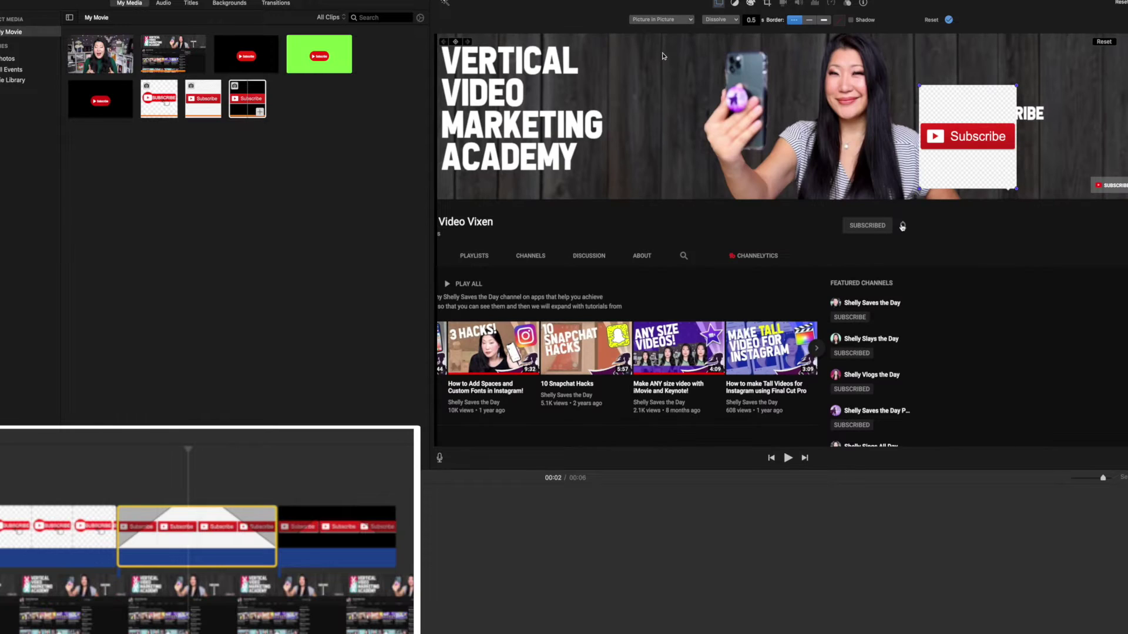
pyautogui.click(691, 20)
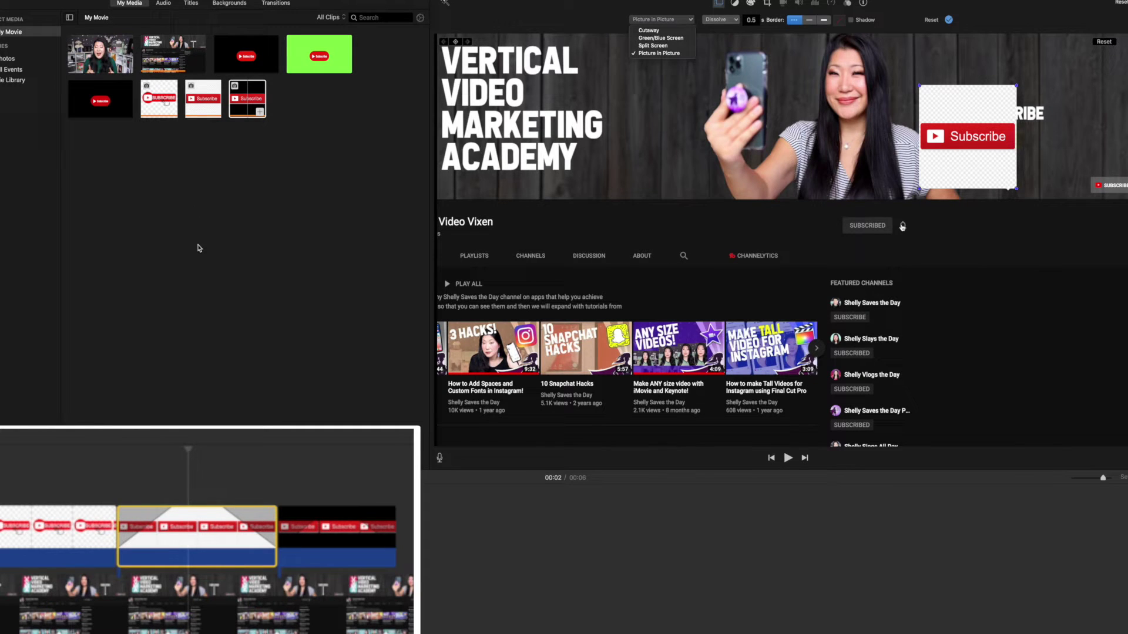
# Step: Set the Pngtree overlay clip at the start of the timeline to Picture in Picture
pyautogui.click(1, 466)
pyautogui.click(4, 527)
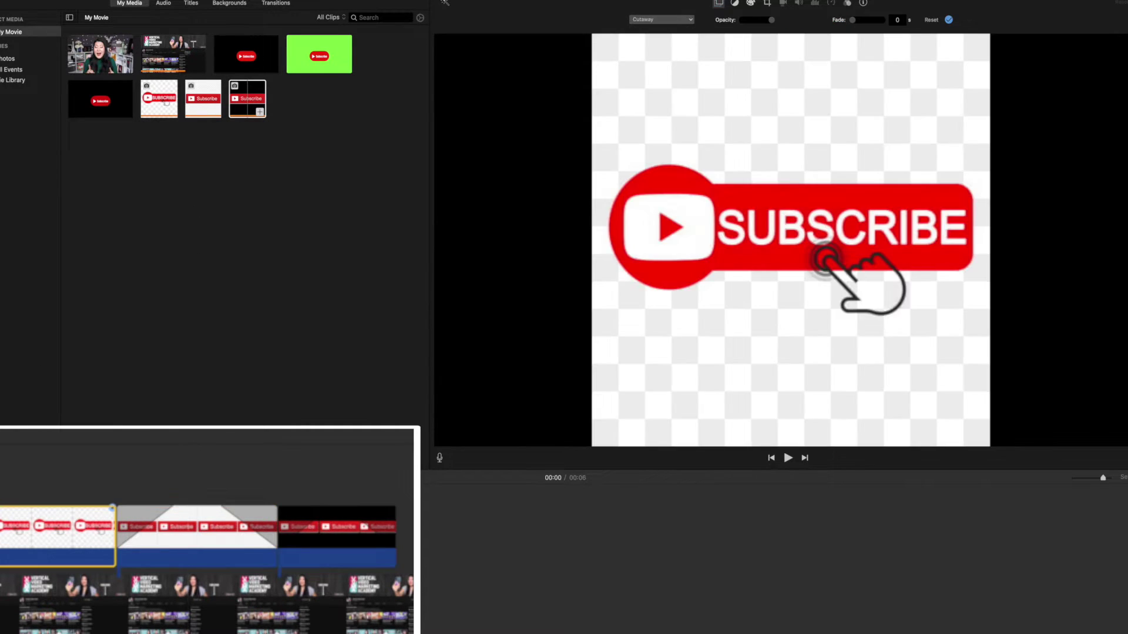
pyautogui.click(676, 20)
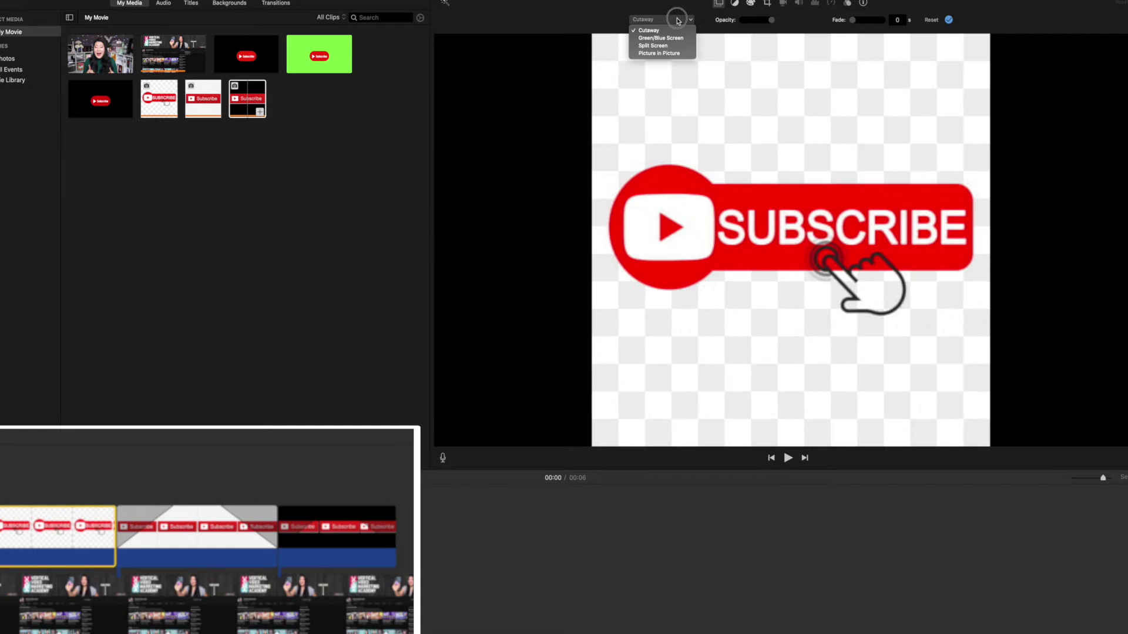
pyautogui.click(673, 54)
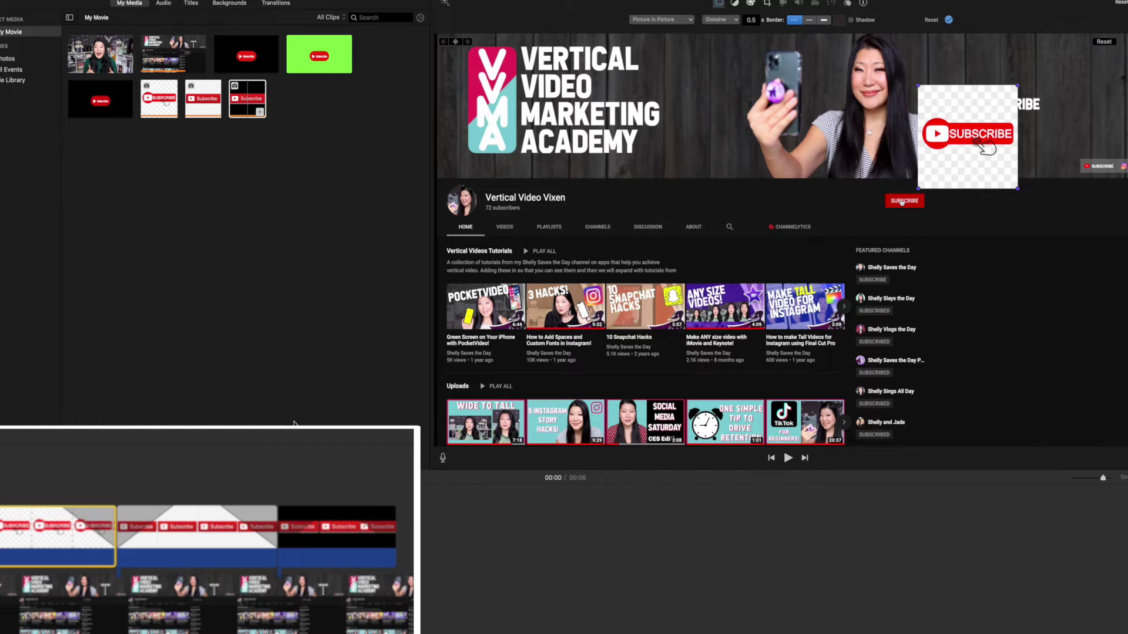
pyautogui.click(335, 467)
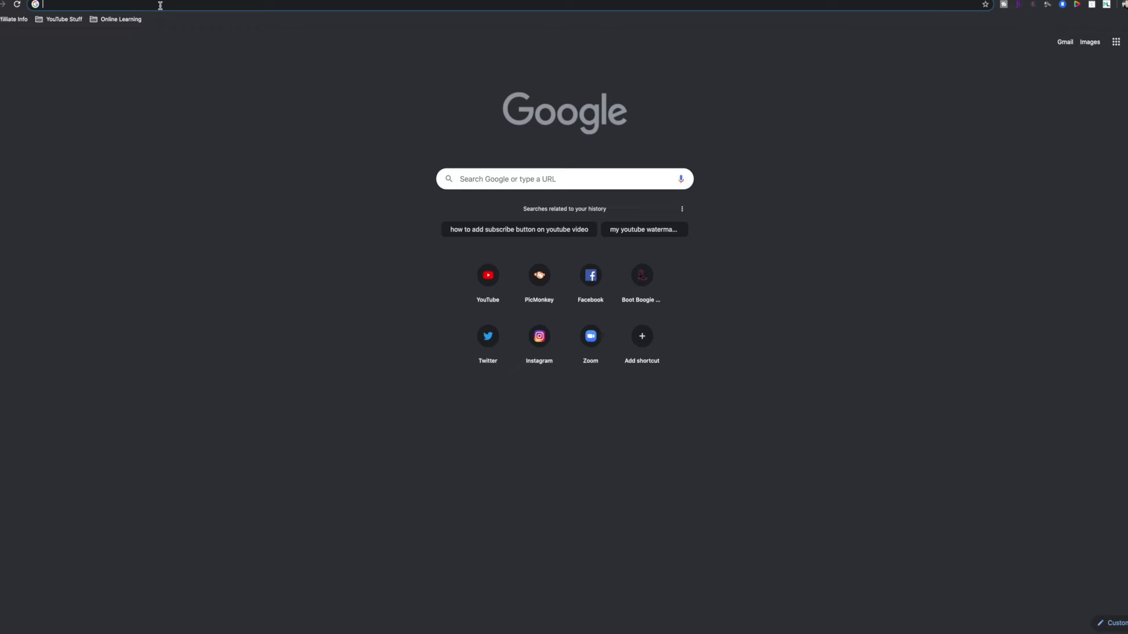
# Step: Switch to the Chrome browser and open sephora.com
pyautogui.write('y')
pyautogui.press('BackSpace')
pyautogui.press('BackSpace')
pyautogui.write('sephora.com')
pyautogui.press('Return')
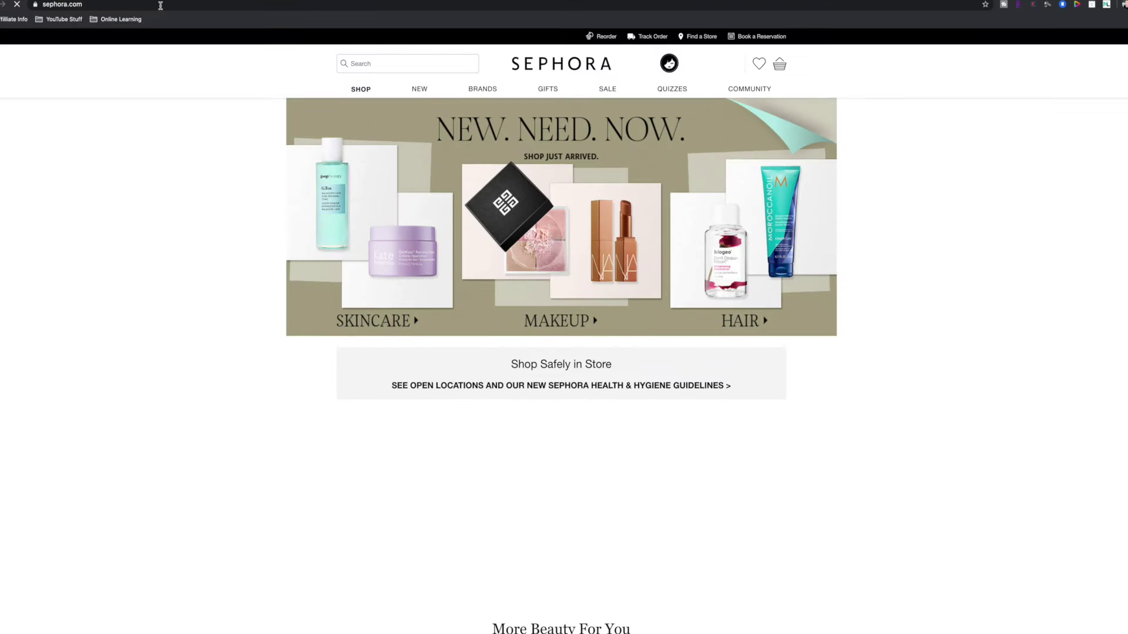
# Step: Search the Sephora site for "wander" and choose the Wander Beauty suggestion
pyautogui.click(399, 93)
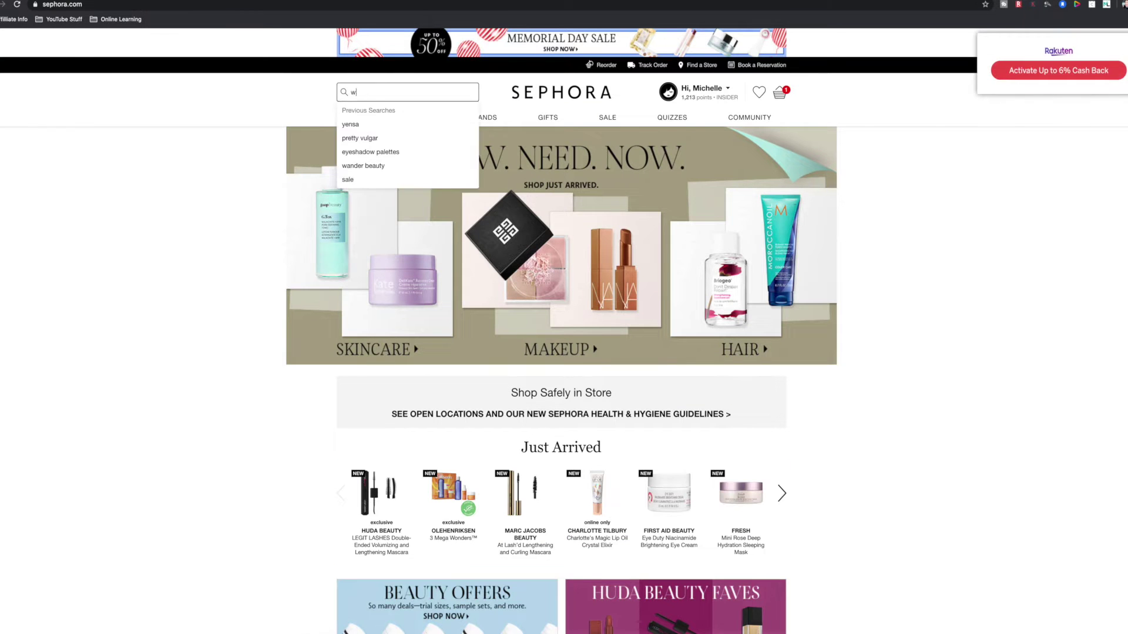
pyautogui.write('wander')
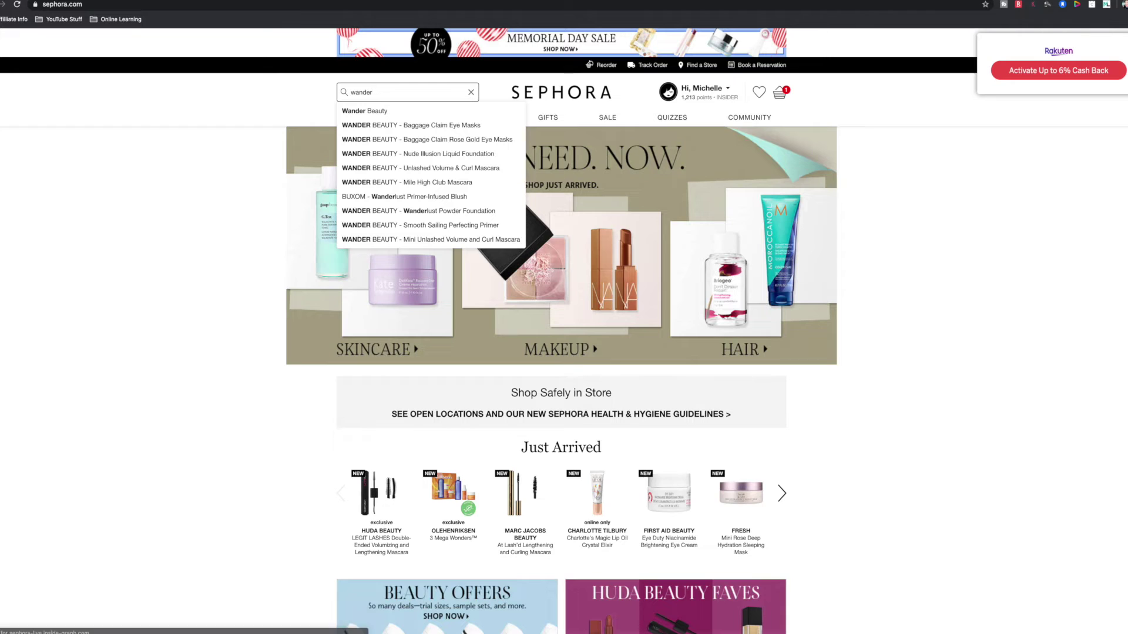
pyautogui.click(371, 111)
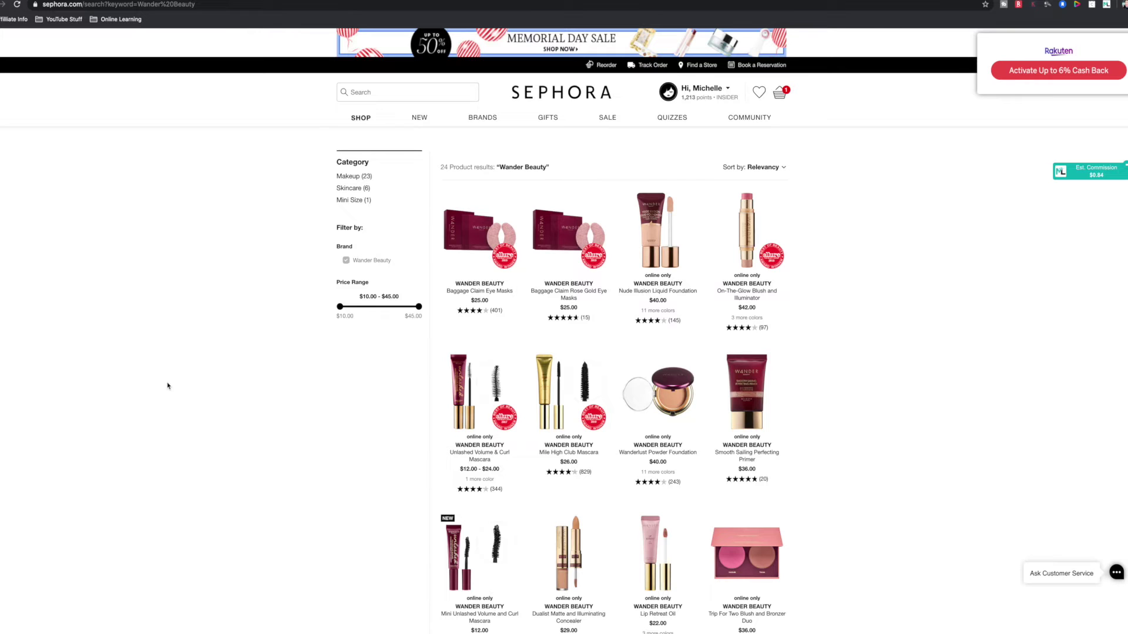
# Step: Open the enlarged photo of the Nude Illusion Liquid Foundation and take a screenshot of just the tube and applicator
pyautogui.click(658, 235)
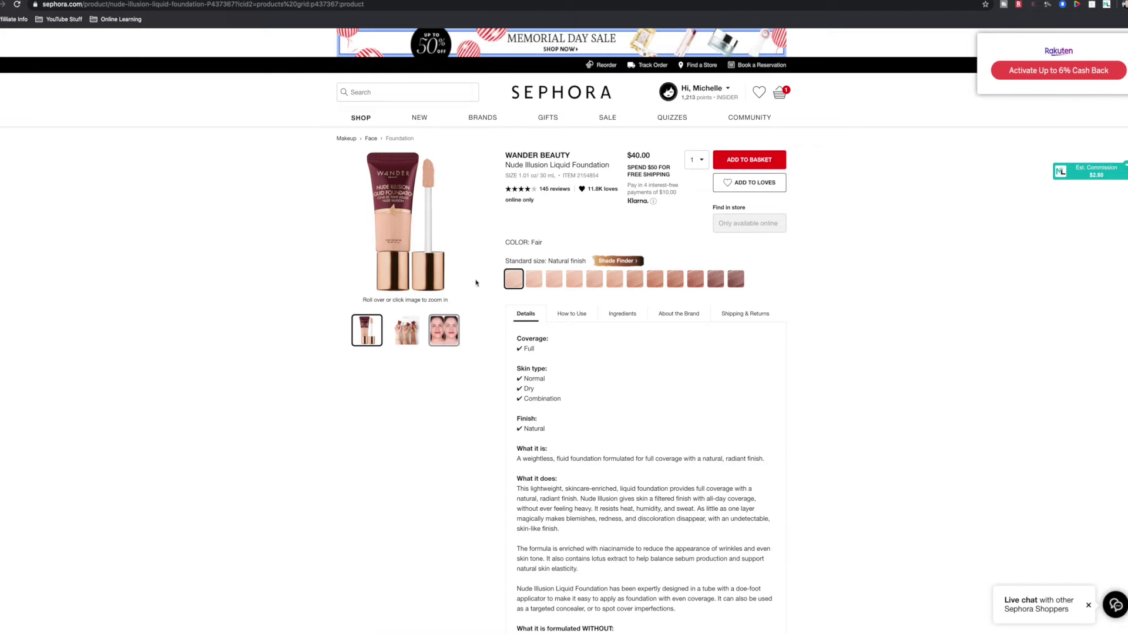
pyautogui.click(425, 219)
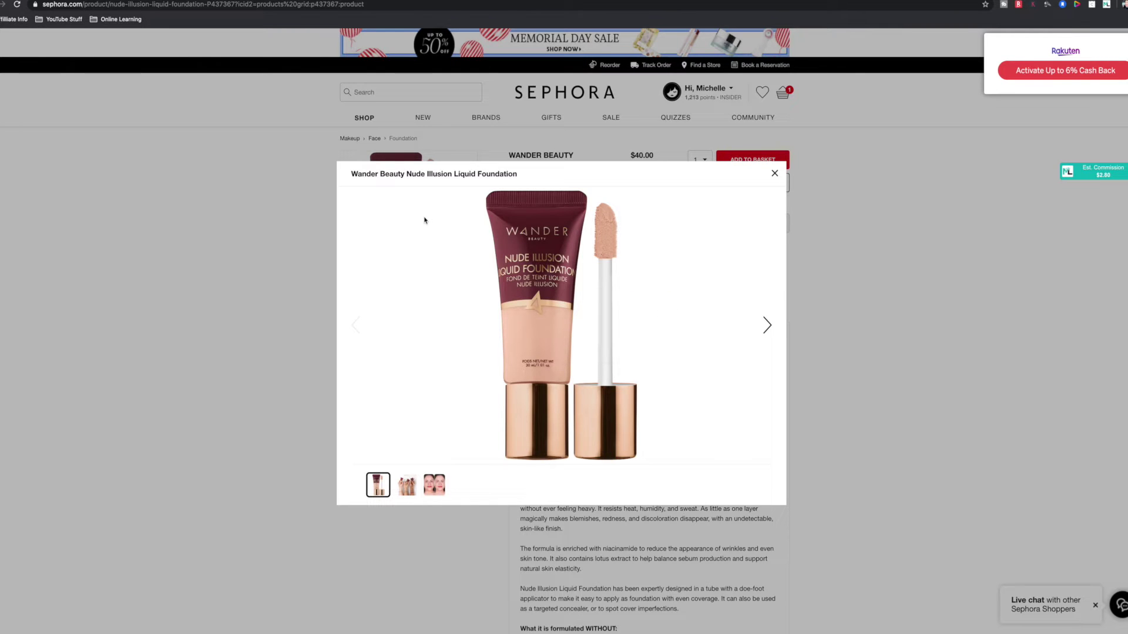
pyautogui.press('super+shift+4')
pyautogui.moveTo(479, 187); pyautogui.dragTo(650, 464)
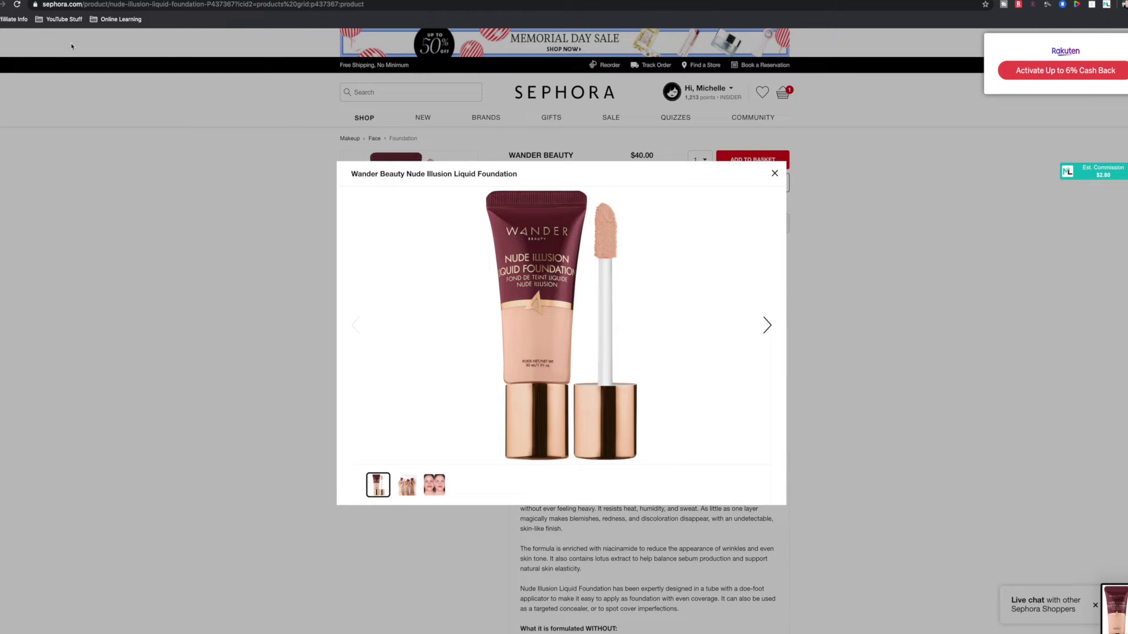
# Step: Go to remove.bg and upload the foundation screenshot from the Desktop for background removal
pyautogui.click(352, 0)
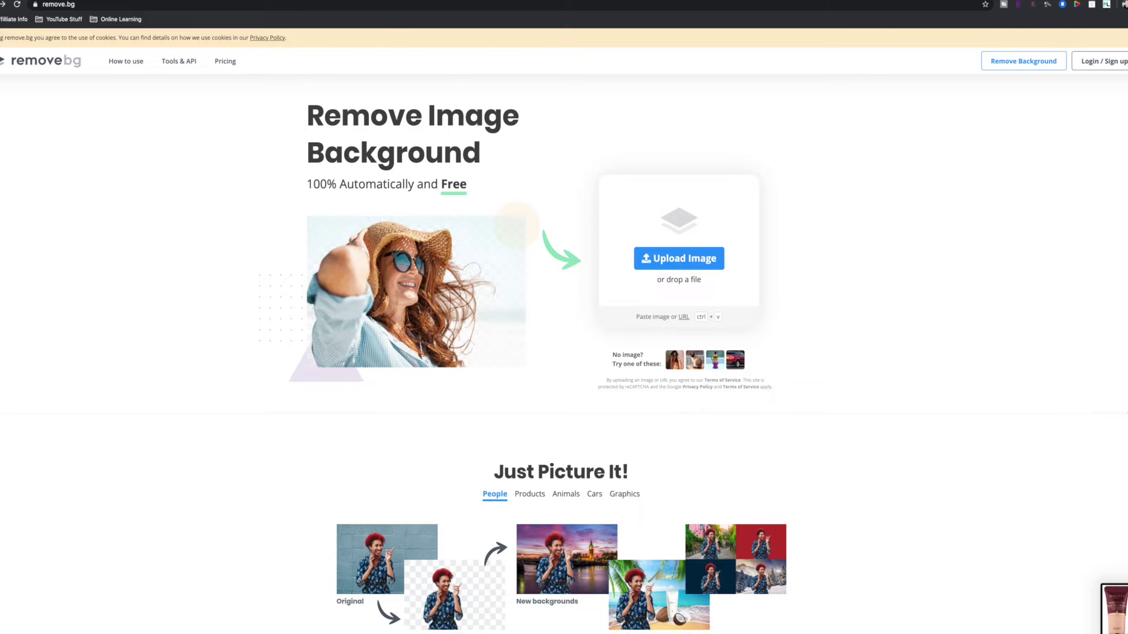
pyautogui.click(641, 261)
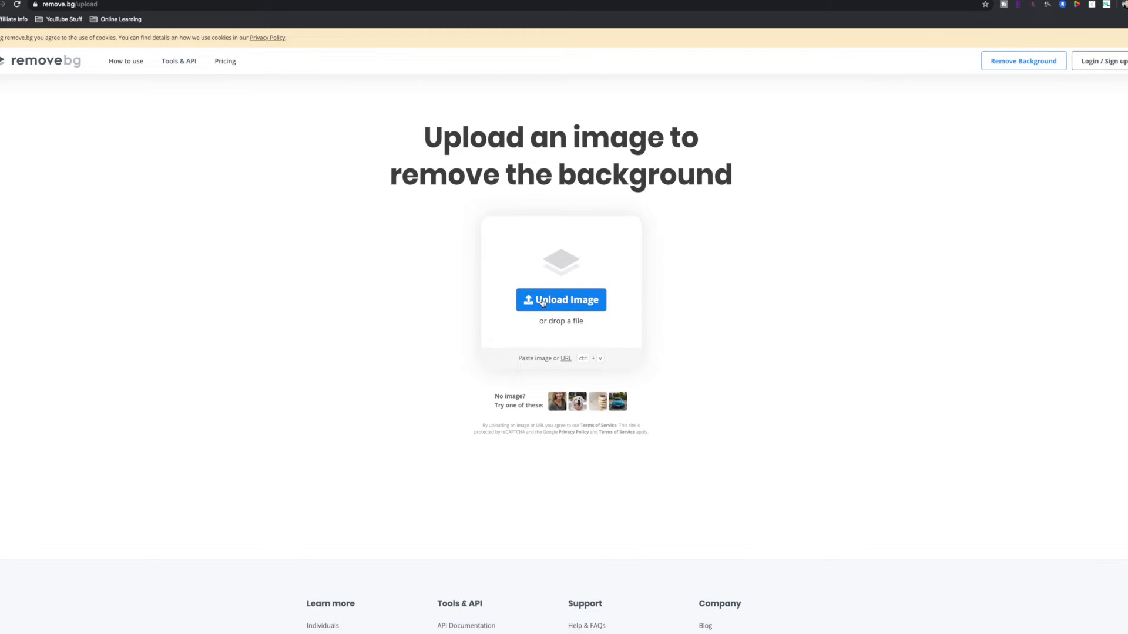
pyautogui.click(542, 302)
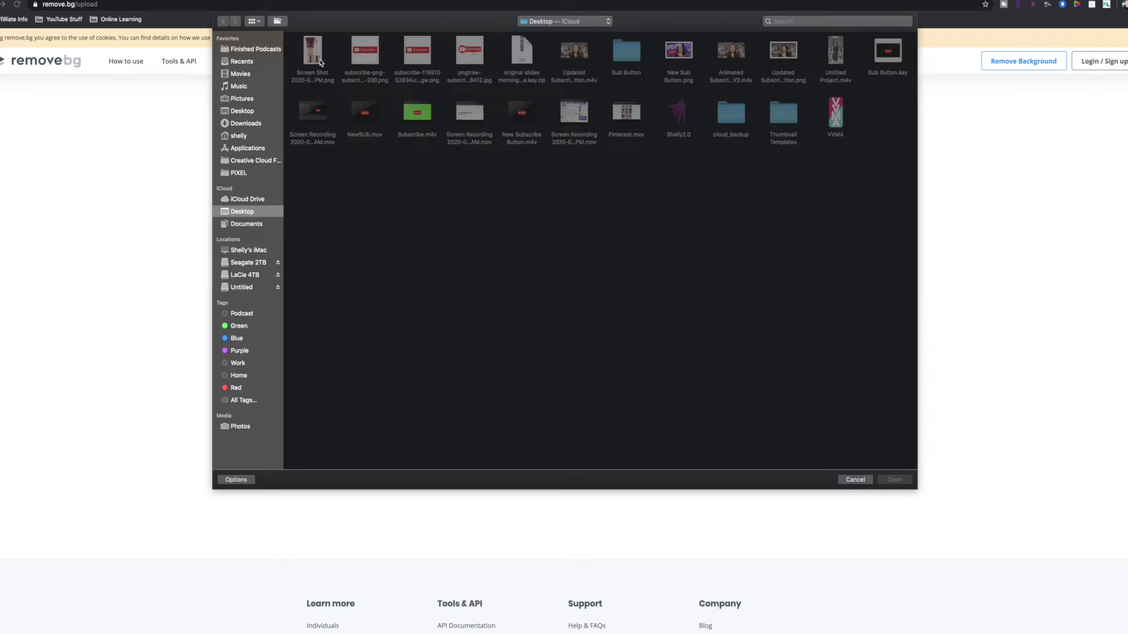
pyautogui.click(320, 62)
pyautogui.click(894, 479)
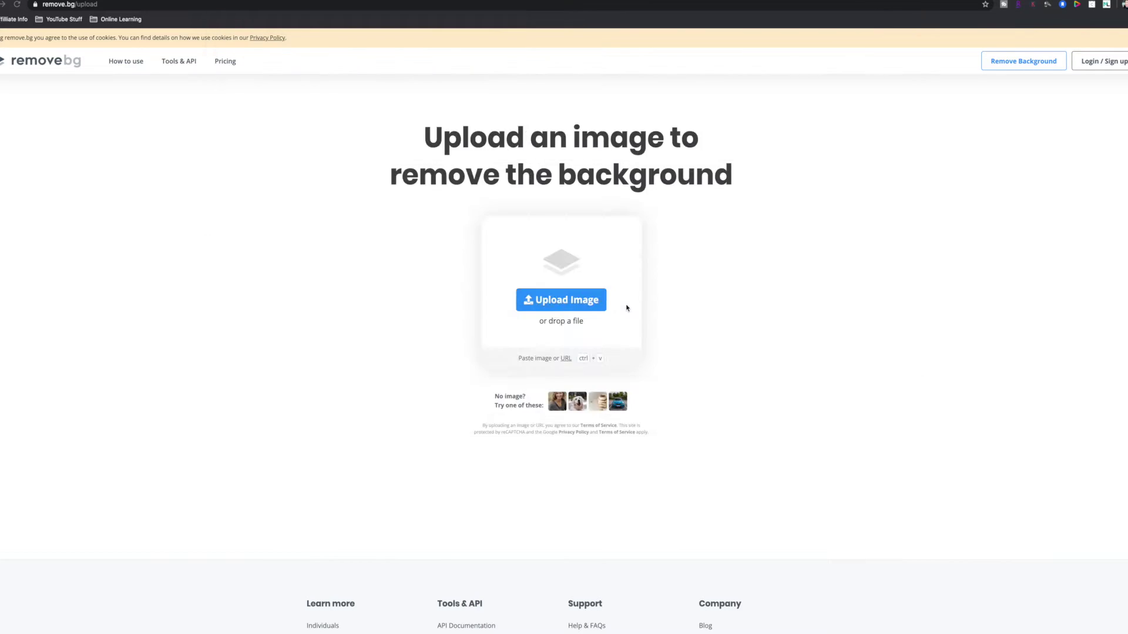